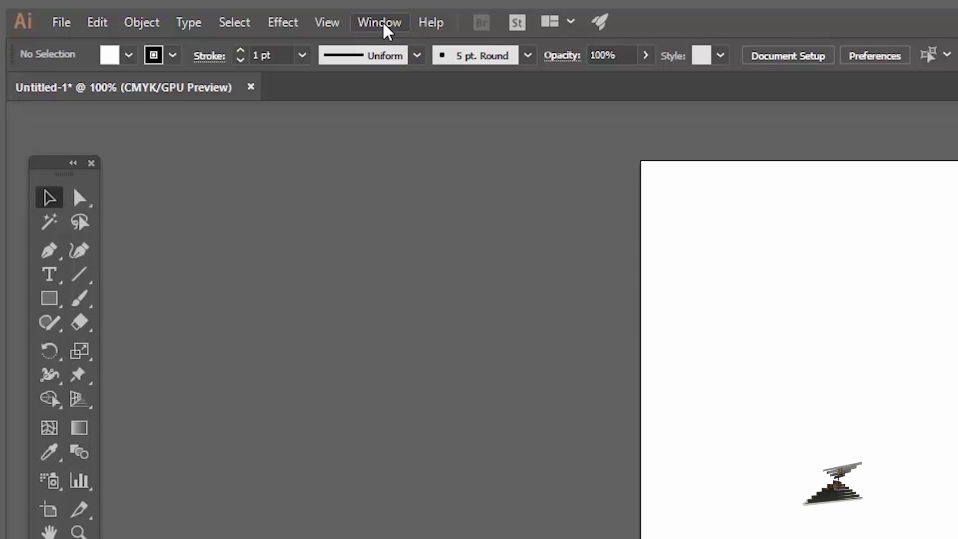
# Step: Open the Actions panel from the Window menu and expand the Default Actions set
pyautogui.click(379, 23)
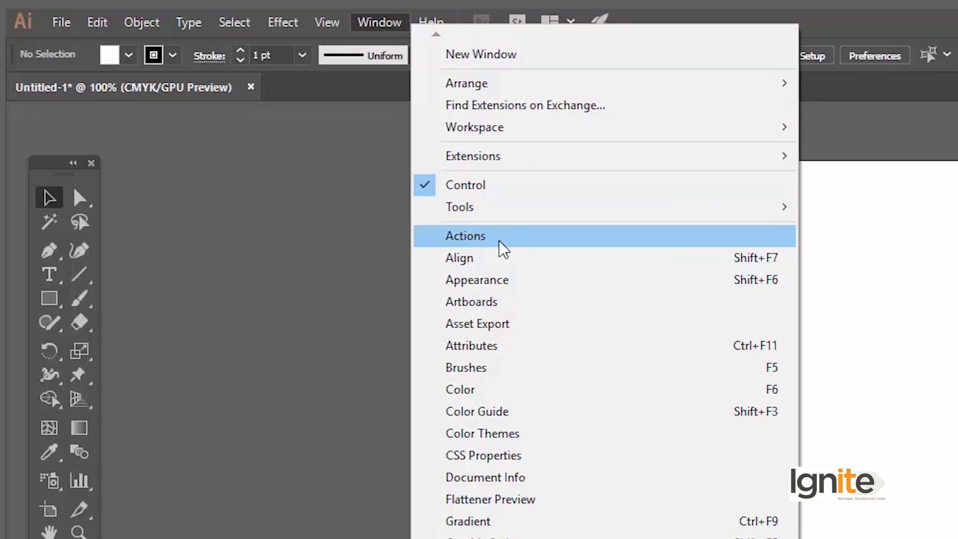
pyautogui.click(500, 242)
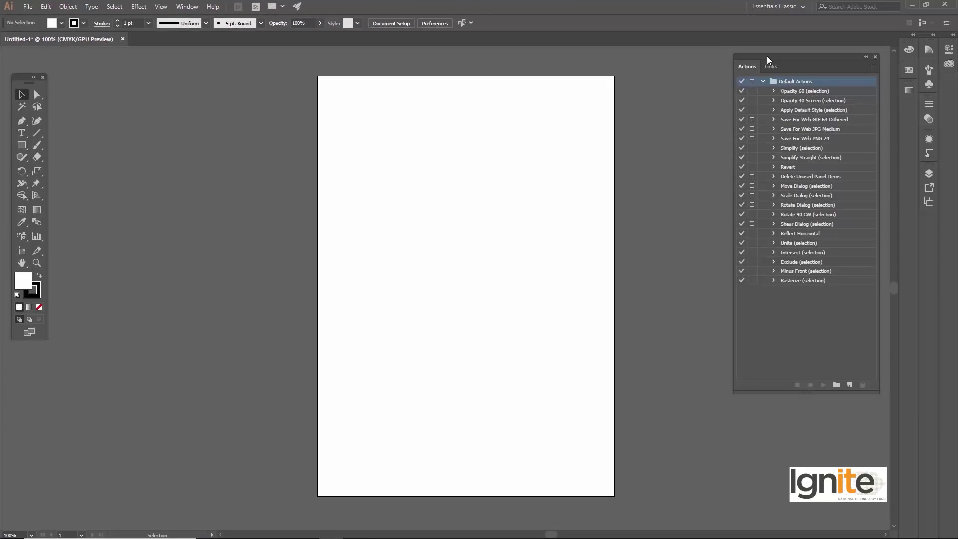
pyautogui.moveTo(768, 59); pyautogui.dragTo(765, 69)
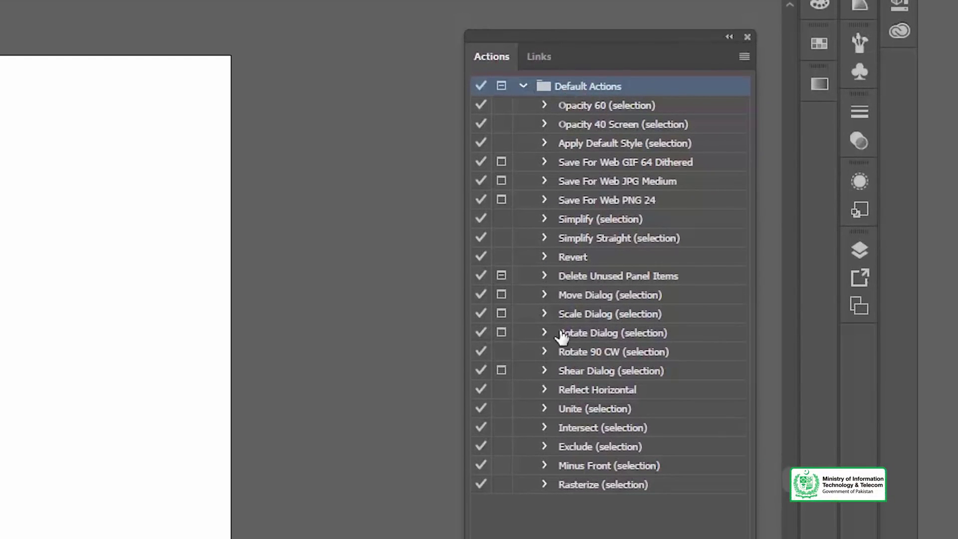
pyautogui.click(523, 86)
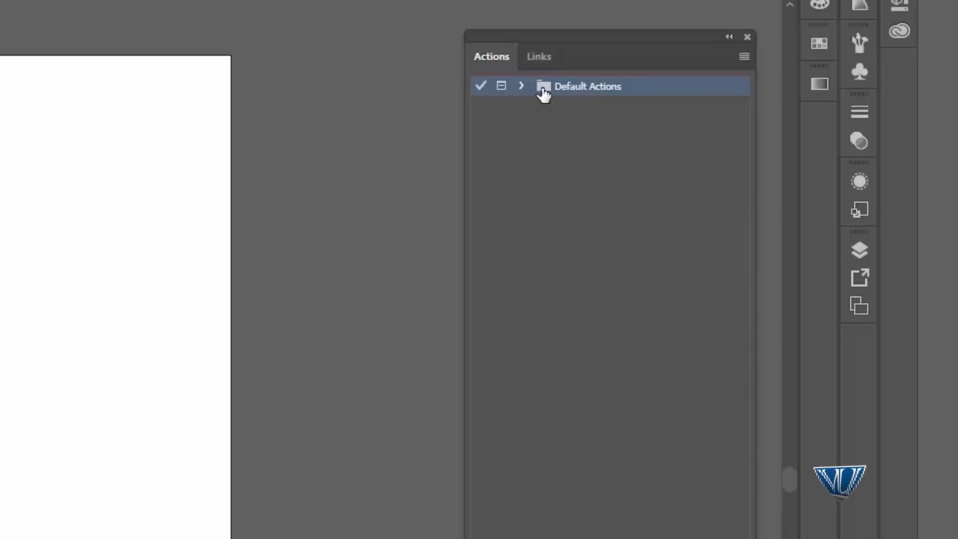
pyautogui.click(523, 86)
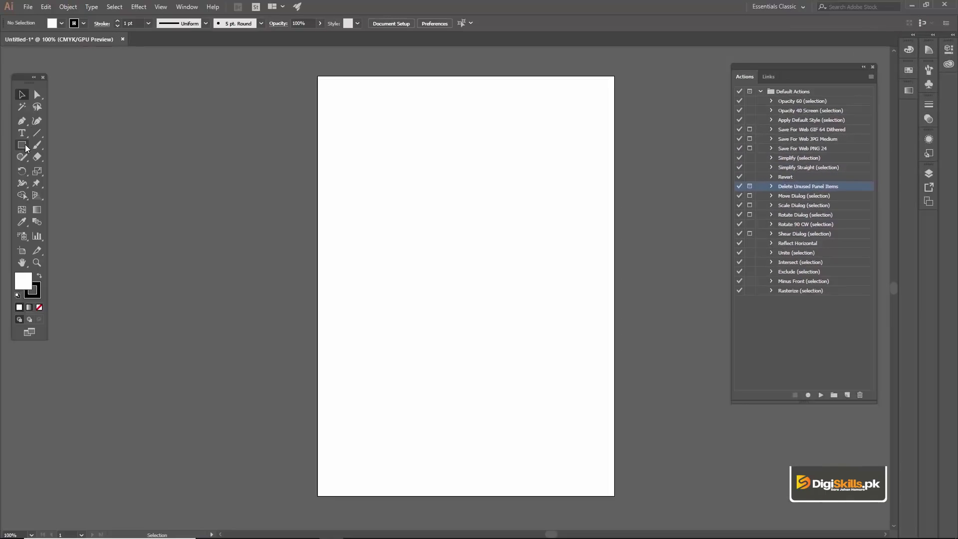
pyautogui.click(21, 145)
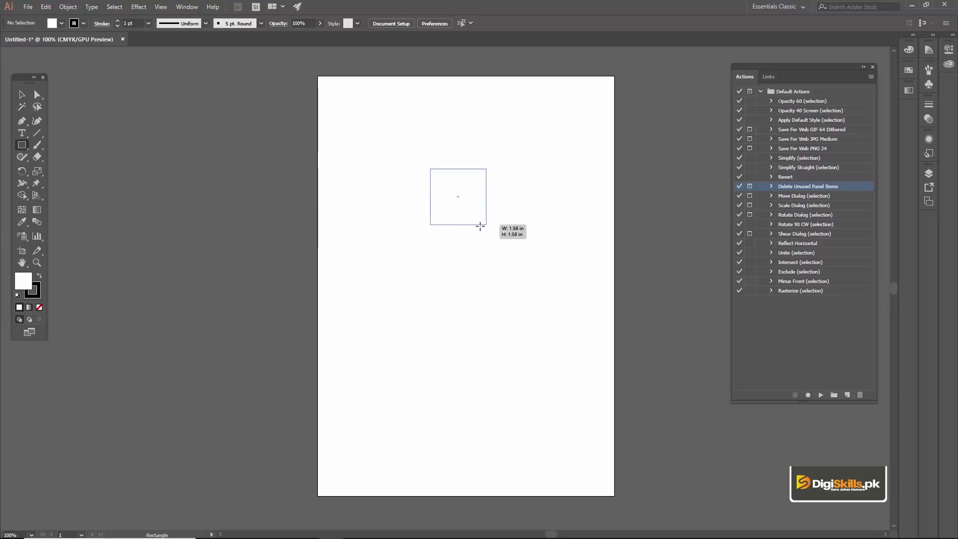
# Step: Draw a 2.25 in square, fill it dark blue, reposition it and select it
pyautogui.moveTo(481, 226); pyautogui.dragTo(499, 236)
pyautogui.press('v')
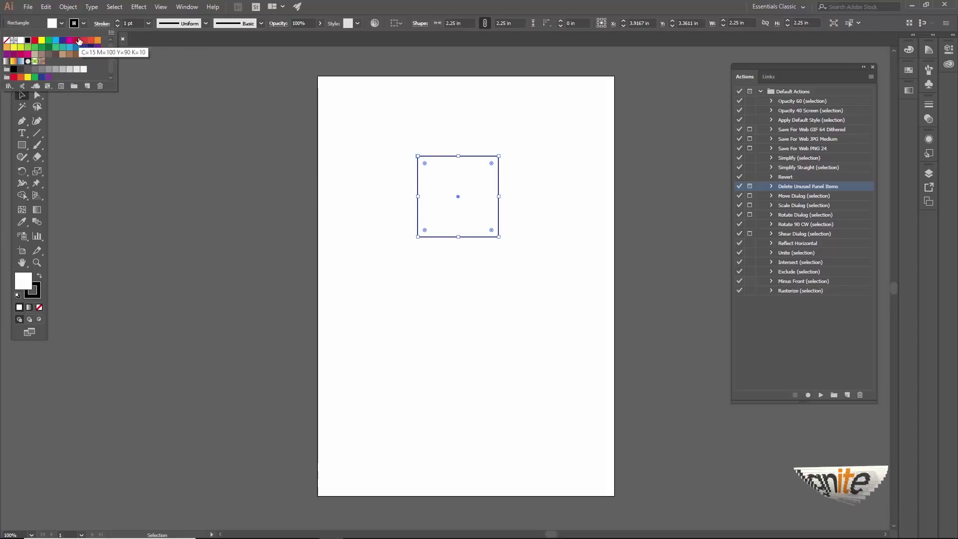
pyautogui.click(76, 39)
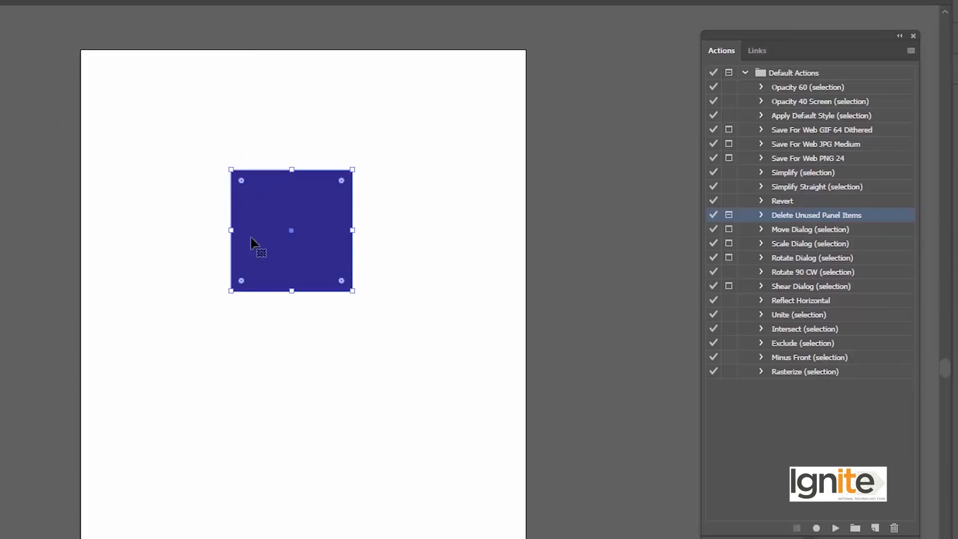
pyautogui.moveTo(270, 215); pyautogui.dragTo(270, 215)
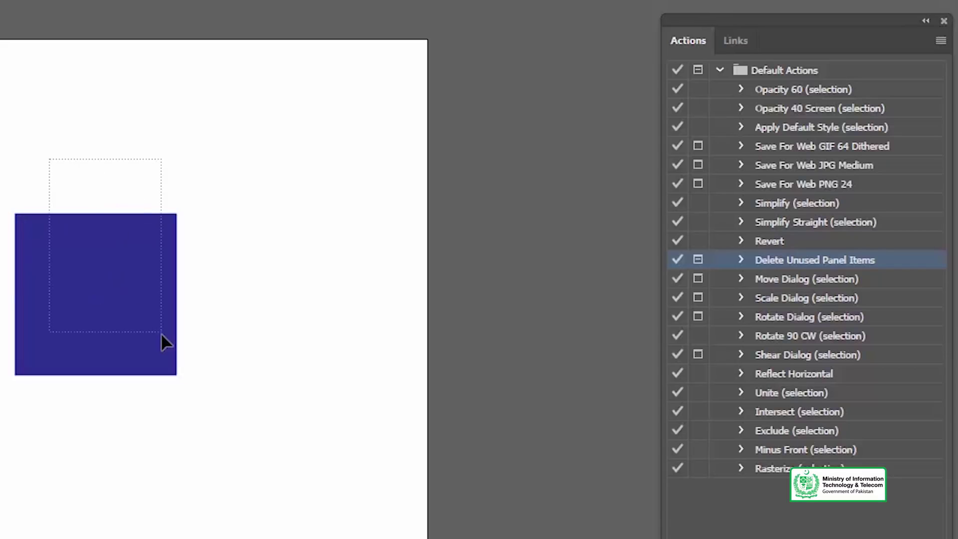
pyautogui.moveTo(160, 333); pyautogui.dragTo(161, 333)
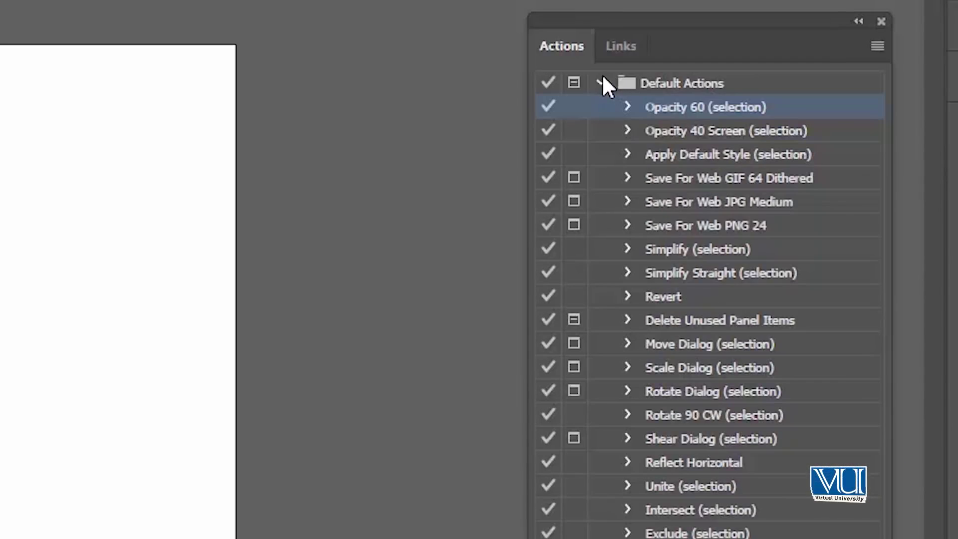
# Step: Expand Default Actions and select the Opacity 60 (selection) action row
pyautogui.click(602, 82)
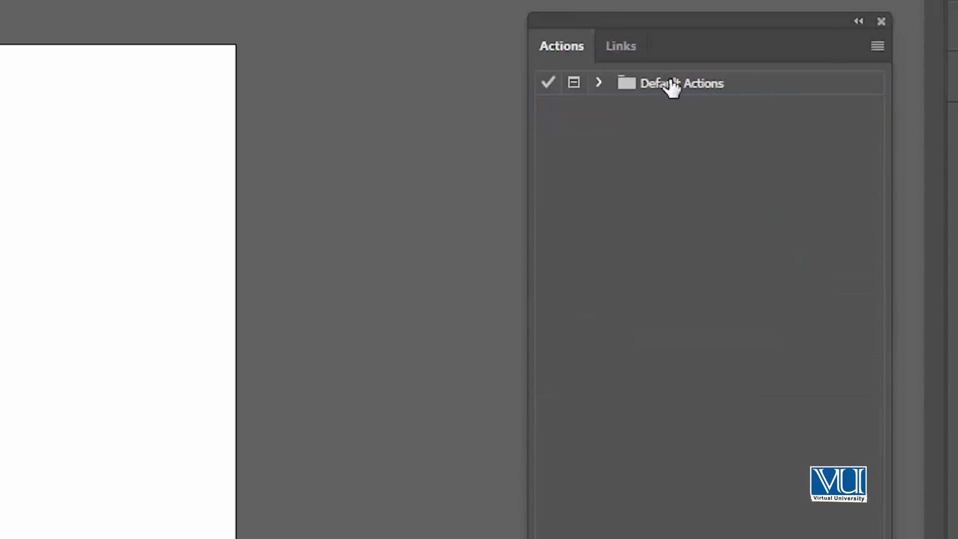
pyautogui.click(644, 83)
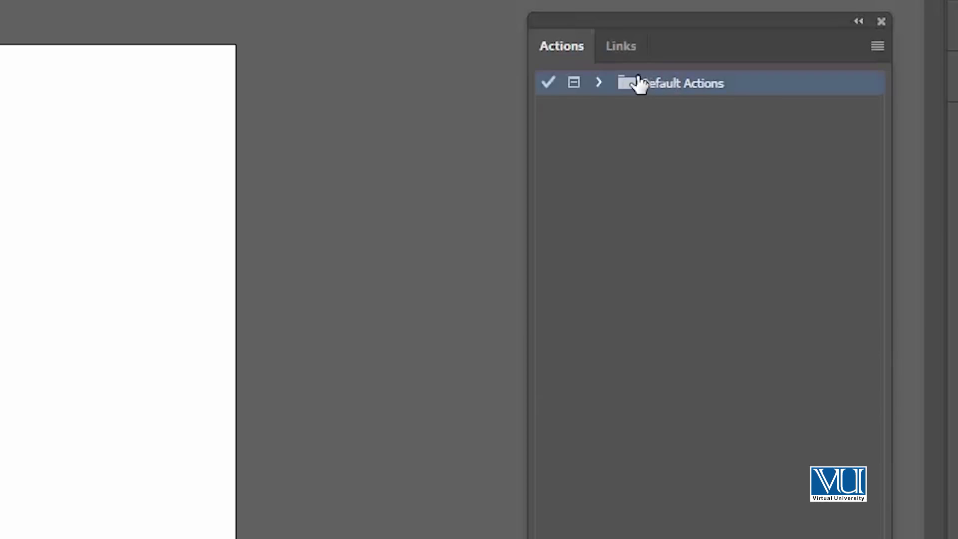
pyautogui.click(599, 82)
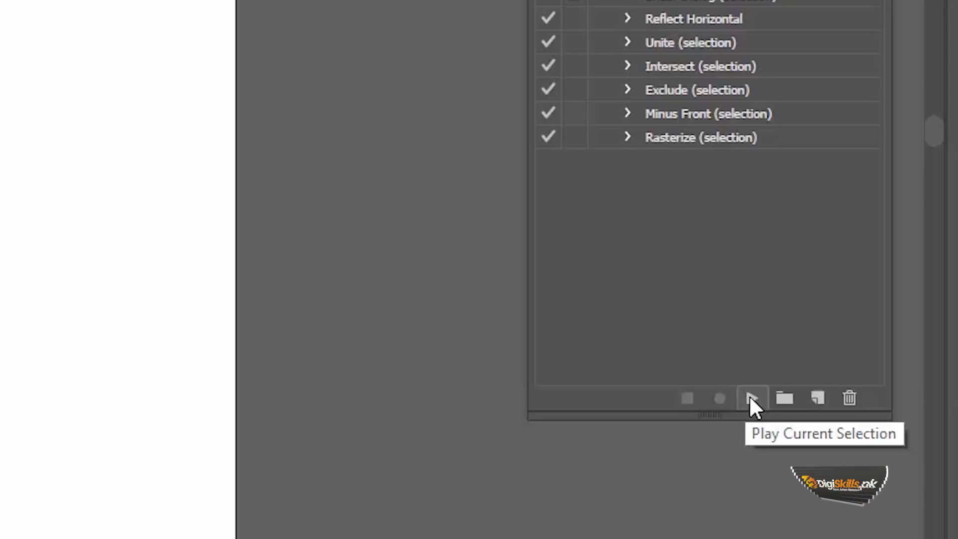
pyautogui.click(753, 395)
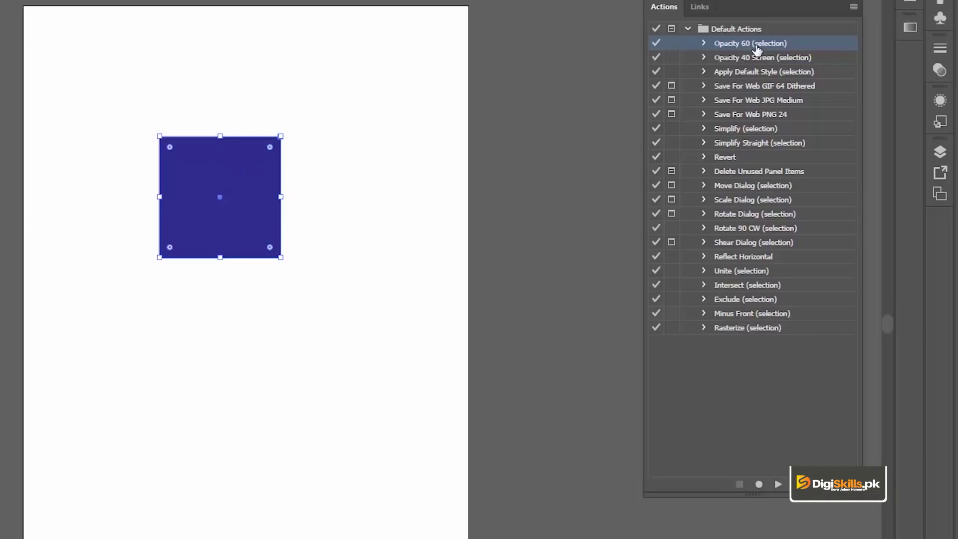
# Step: Play Opacity 60 on the square, verify 60% opacity, then choose the Opacity 40 Screen action
pyautogui.click(775, 487)
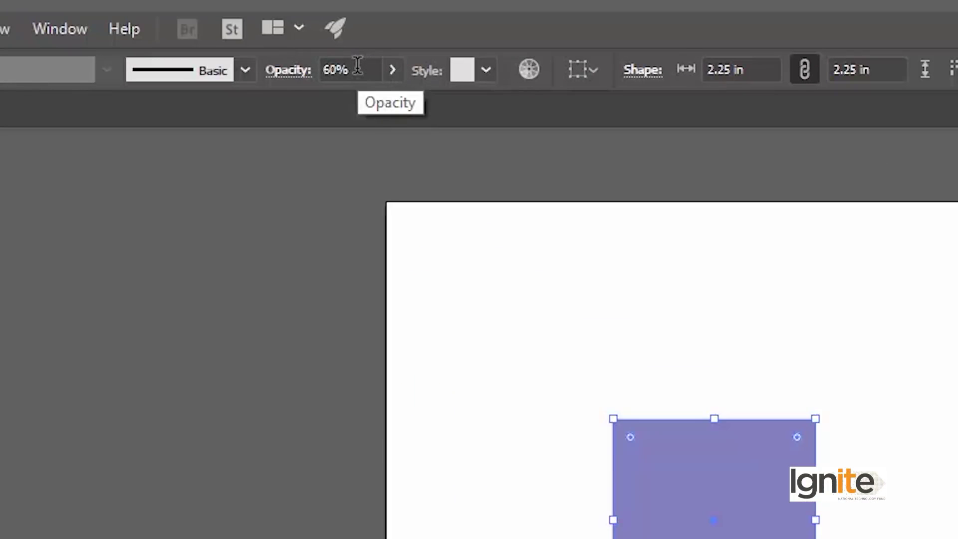
pyautogui.click(358, 69)
pyautogui.click(484, 241)
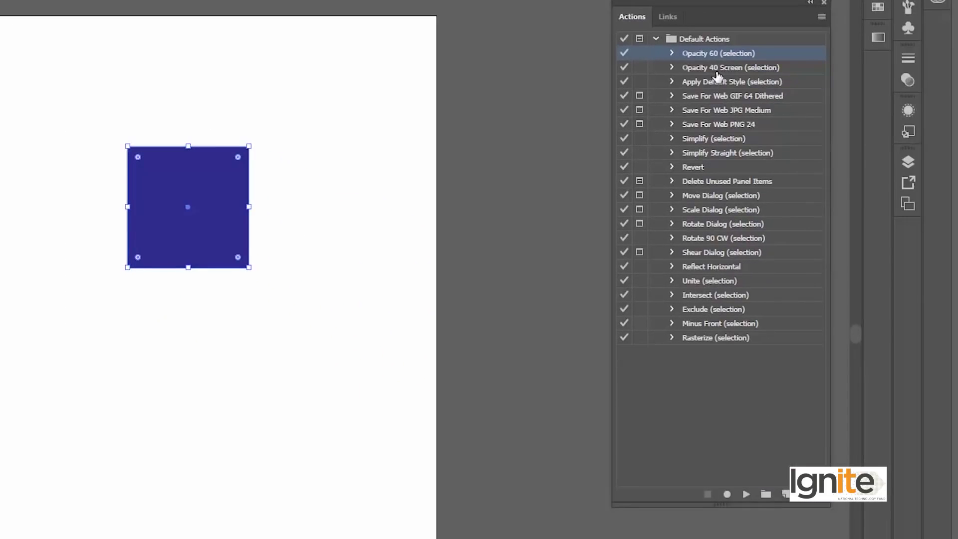
pyautogui.click(717, 71)
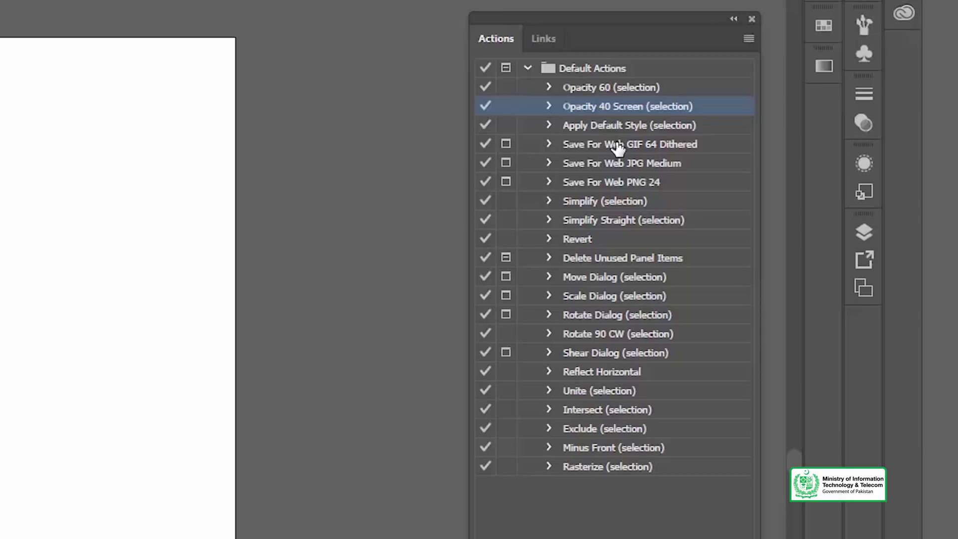
pyautogui.click(618, 147)
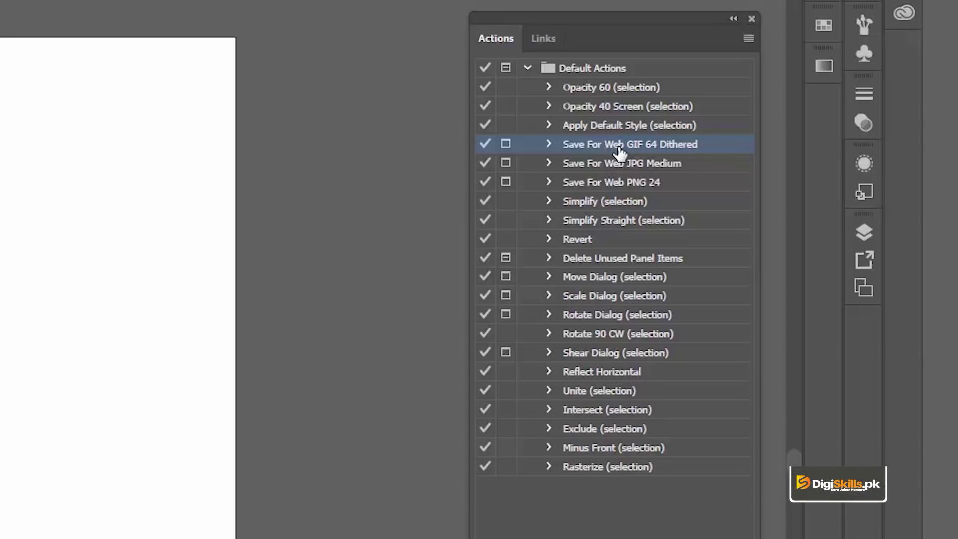
pyautogui.click(620, 185)
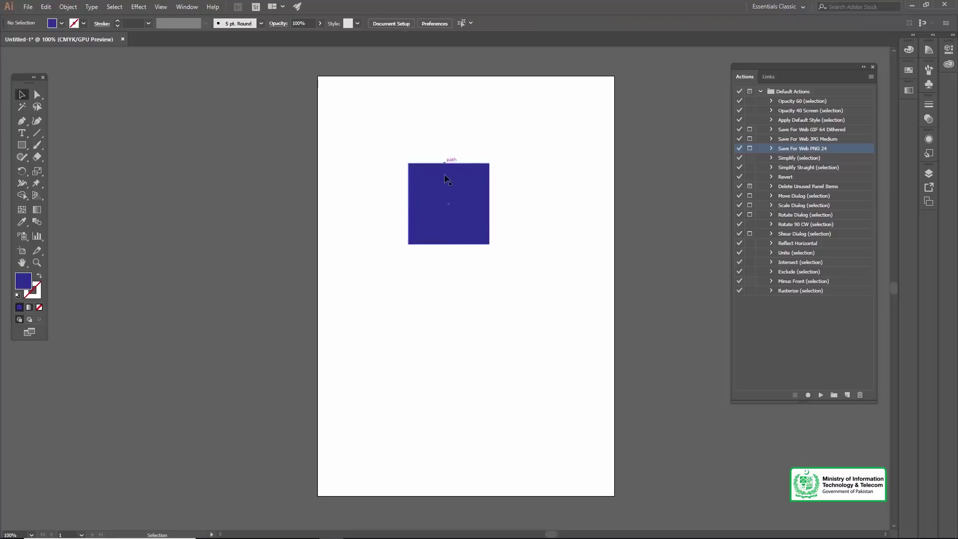
# Step: Scale the blue square down to 1.5556 in near the upper left, then collapse Default Actions
pyautogui.press('z')
pyautogui.click(458, 214)
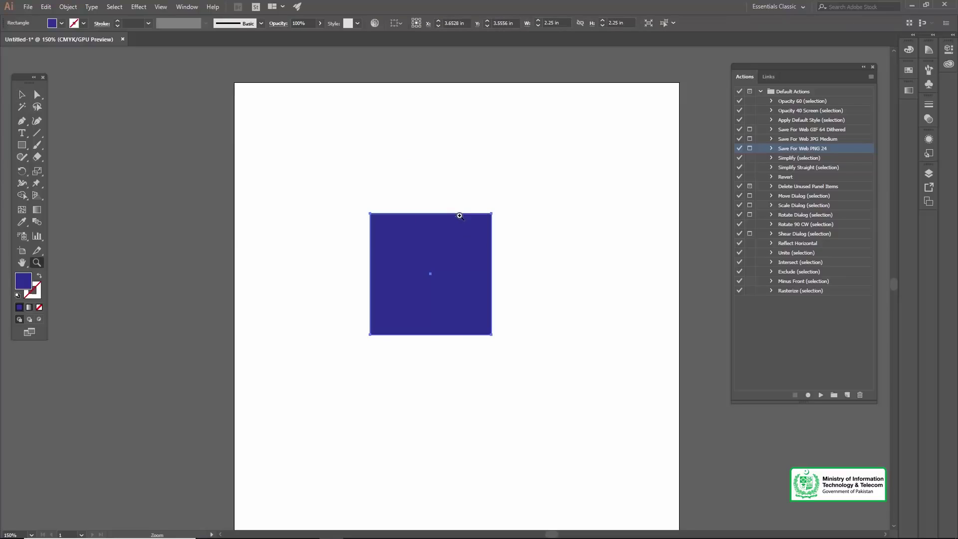
pyautogui.keyDown('alt'); pyautogui.click(450, 269); pyautogui.keyUp('alt')
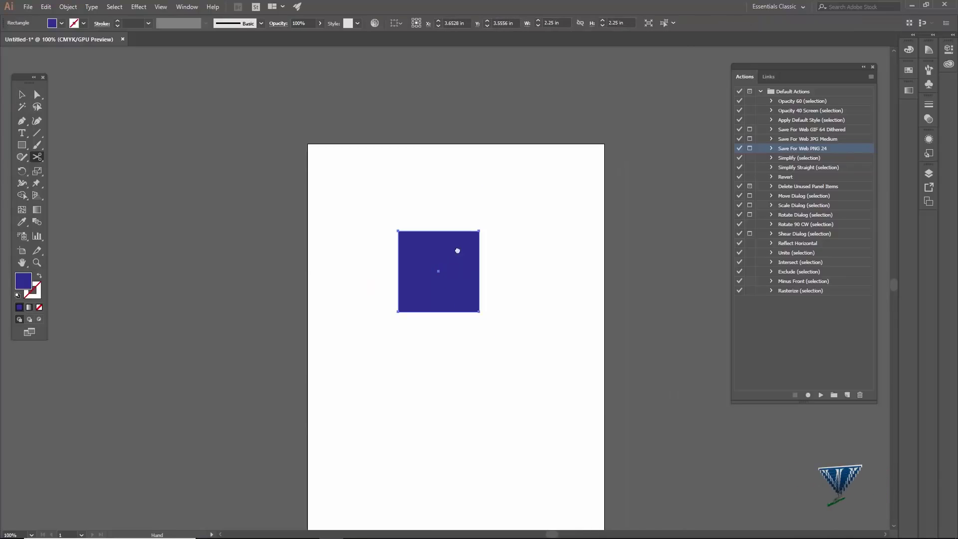
pyautogui.moveTo(450, 266); pyautogui.dragTo(467, 221)
pyautogui.press('v')
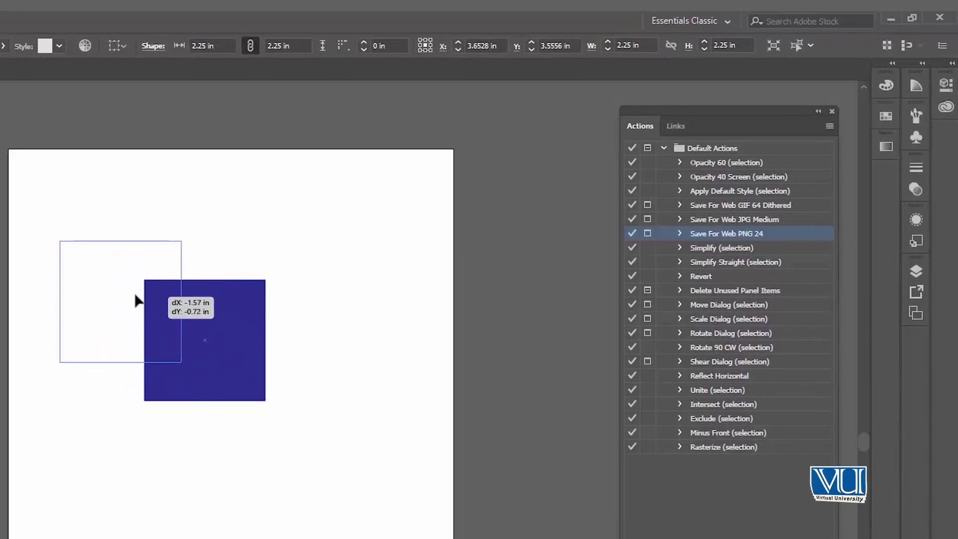
pyautogui.moveTo(364, 272); pyautogui.dragTo(289, 237)
pyautogui.moveTo(178, 361); pyautogui.dragTo(140, 324)
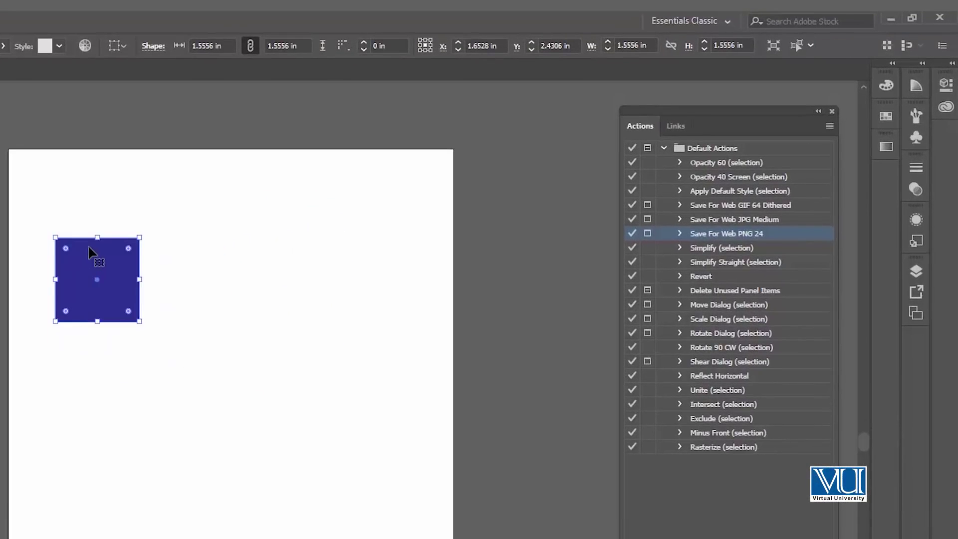
pyautogui.moveTo(94, 256); pyautogui.dragTo(109, 264)
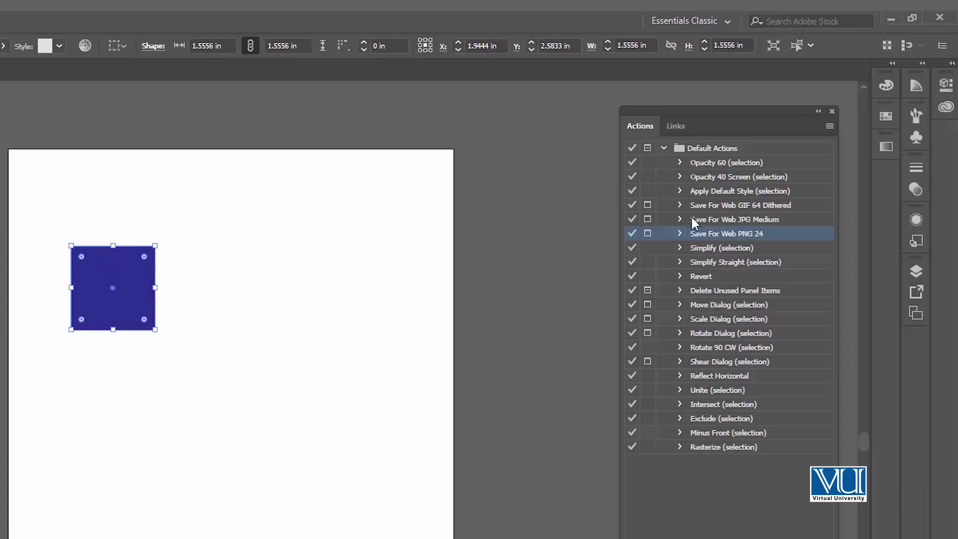
pyautogui.click(664, 148)
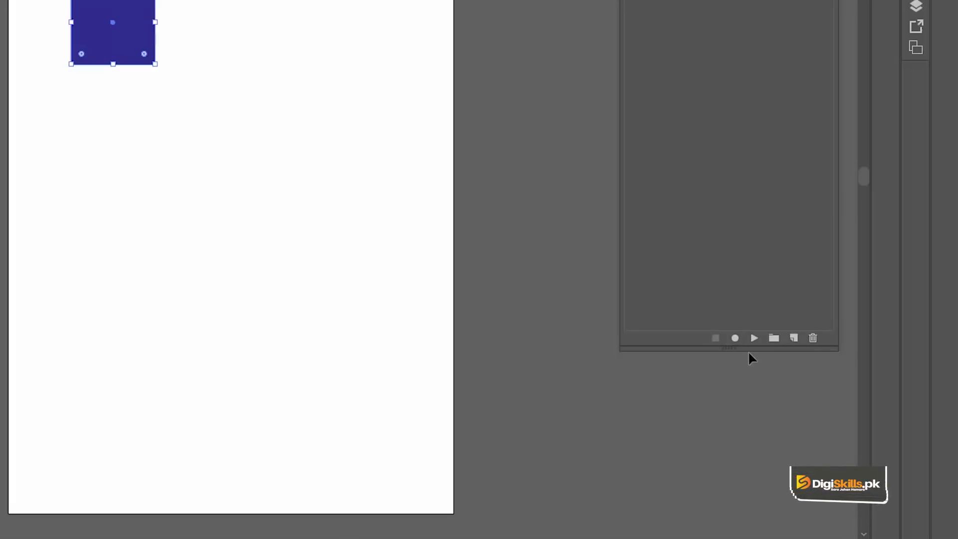
# Step: Add an action set named 'New Set' with the Create New Set button
pyautogui.click(774, 339)
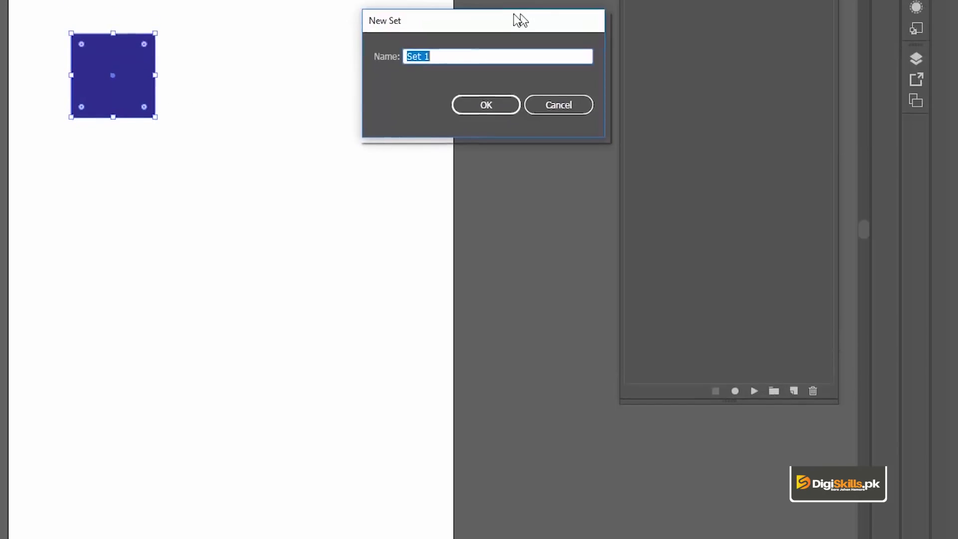
pyautogui.moveTo(281, 94); pyautogui.dragTo(513, 145)
pyautogui.write('New Set')
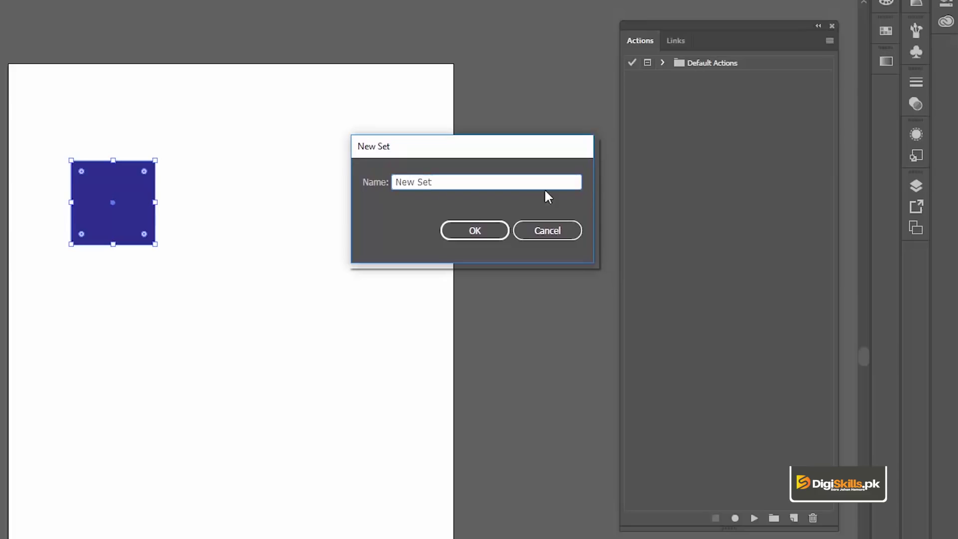
pyautogui.click(472, 229)
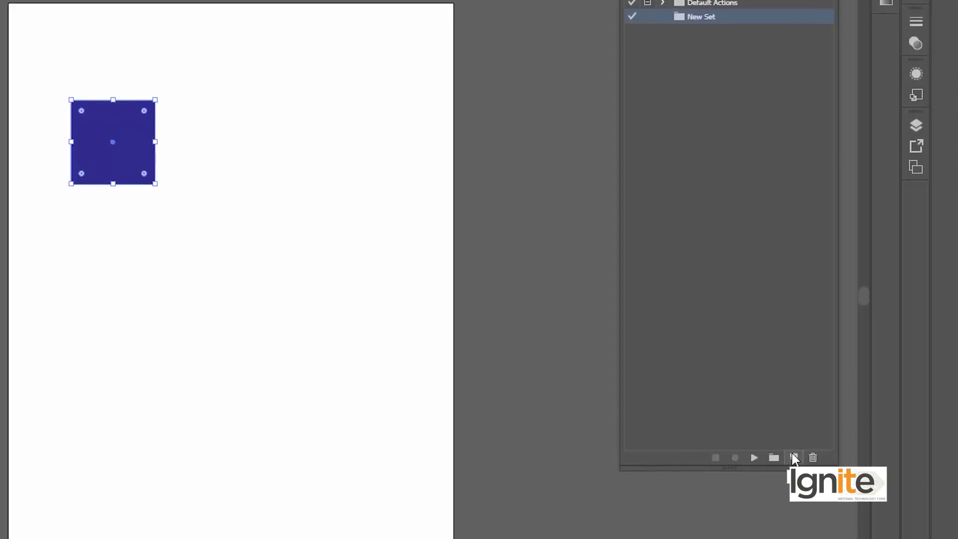
# Step: Create a new action named 'Transfrom' in New Set
pyautogui.click(794, 414)
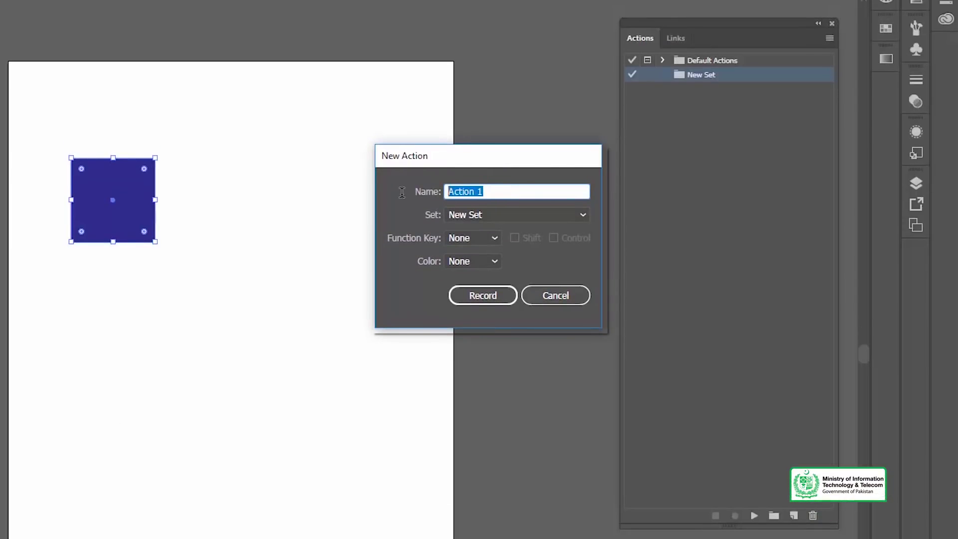
pyautogui.write('Transfrom')
pyautogui.click(486, 216)
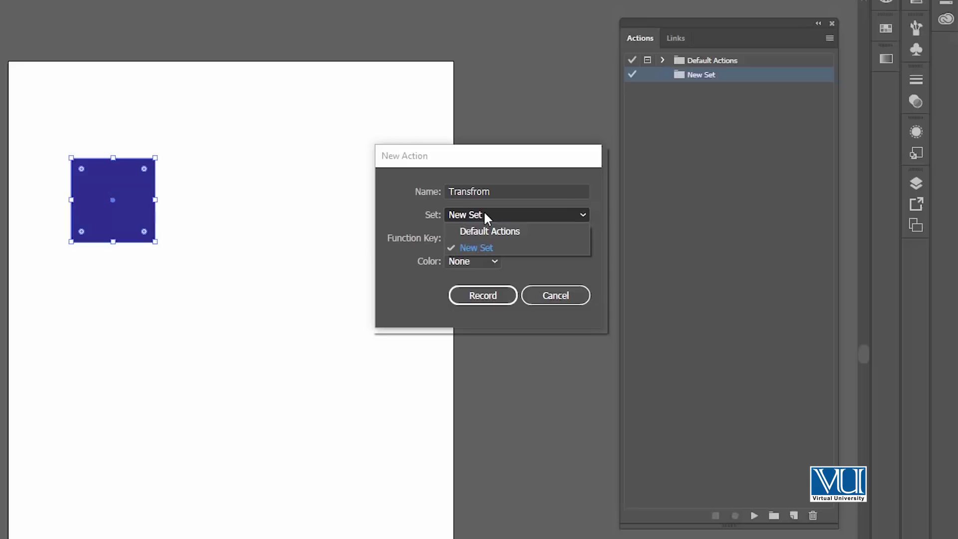
pyautogui.click(484, 211)
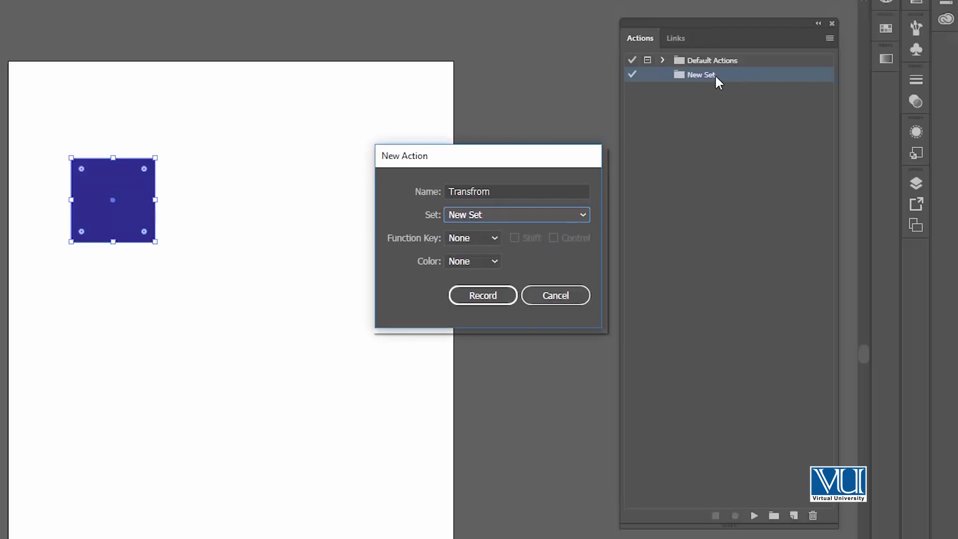
# Step: Give the action the Shift+F2 shortcut and Red colour, then start recording
pyautogui.click(487, 237)
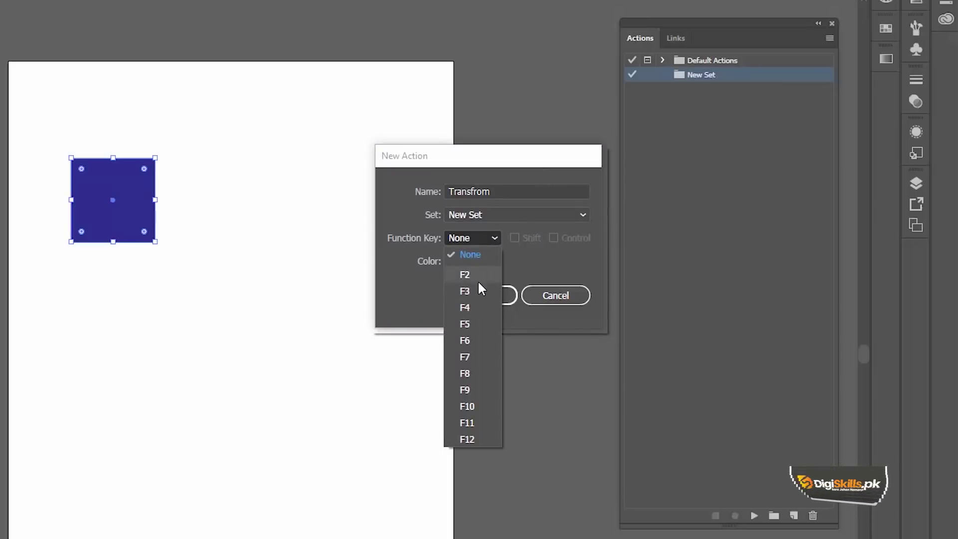
pyautogui.click(483, 240)
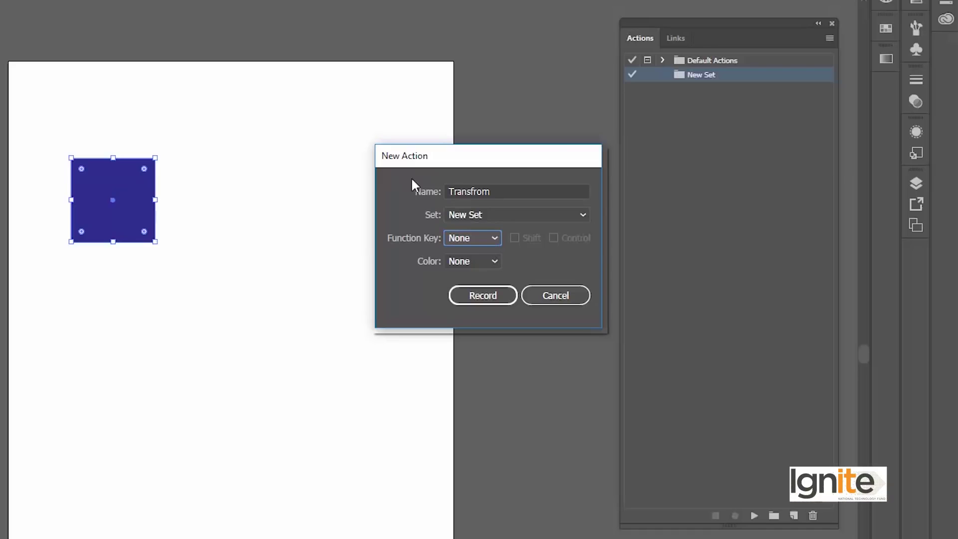
pyautogui.click(487, 236)
pyautogui.click(469, 272)
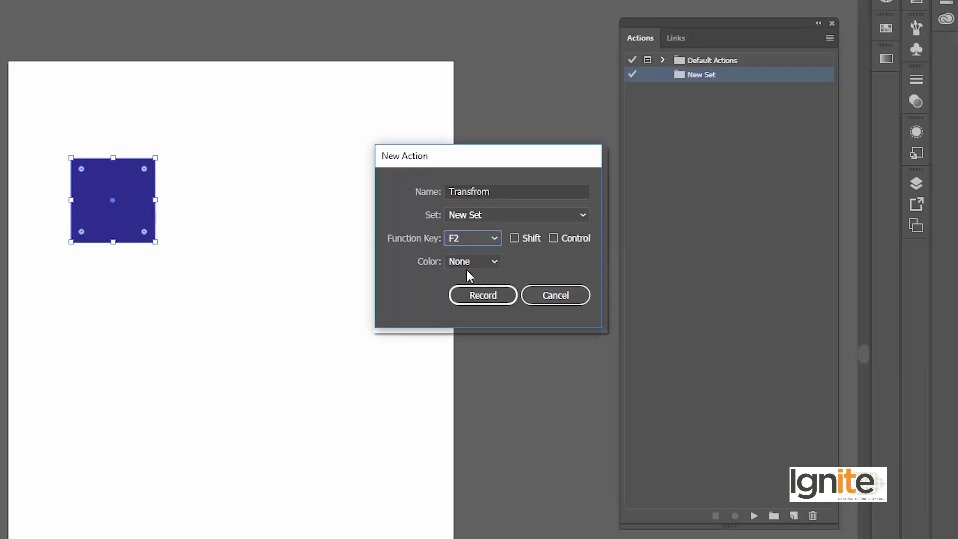
pyautogui.click(514, 238)
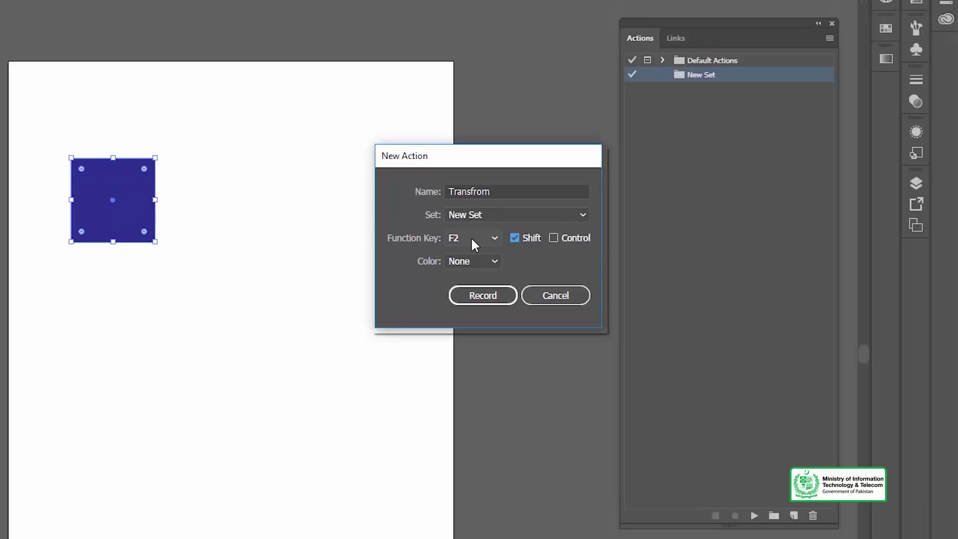
pyautogui.click(469, 261)
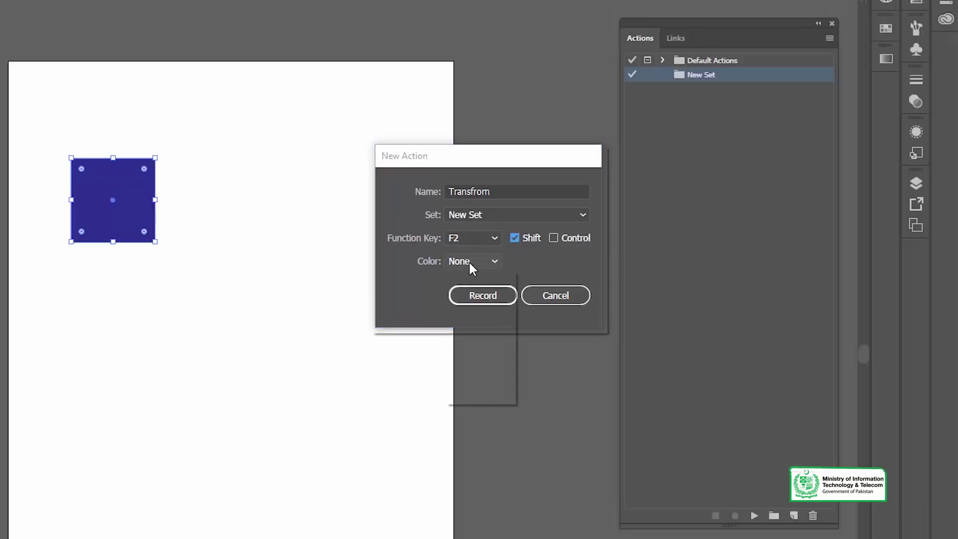
pyautogui.click(468, 299)
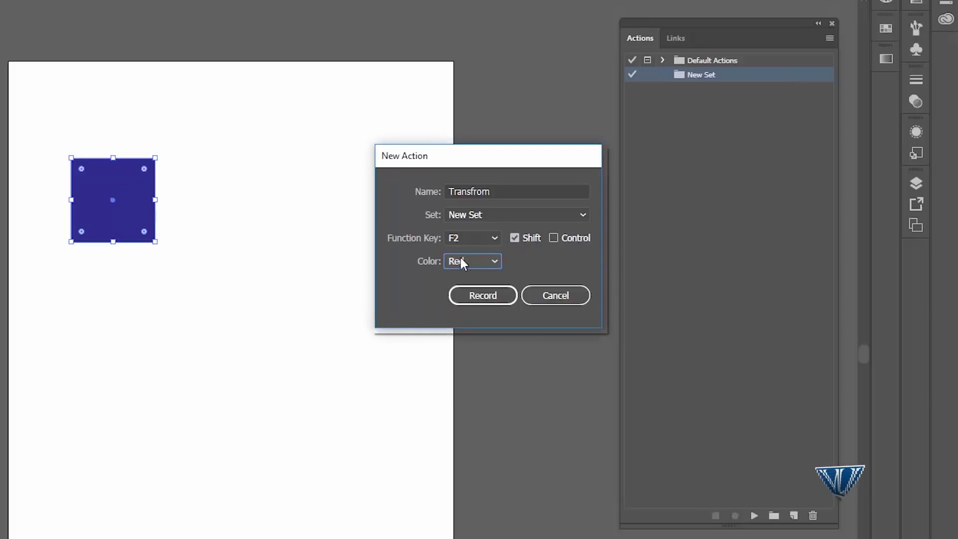
pyautogui.click(478, 297)
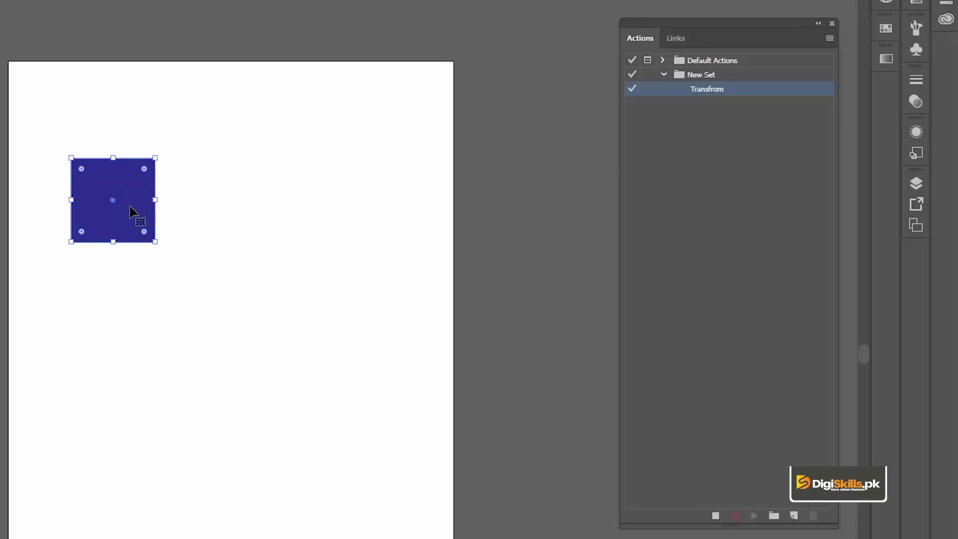
# Step: Right-click the selected blue square to bring up its context menu
pyautogui.rightClick(134, 190)
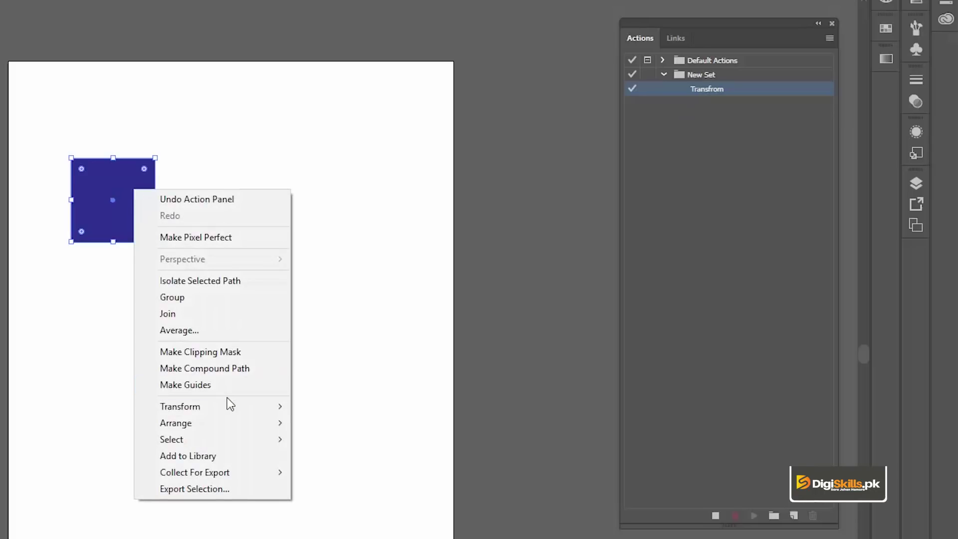
pyautogui.moveTo(188, 329)
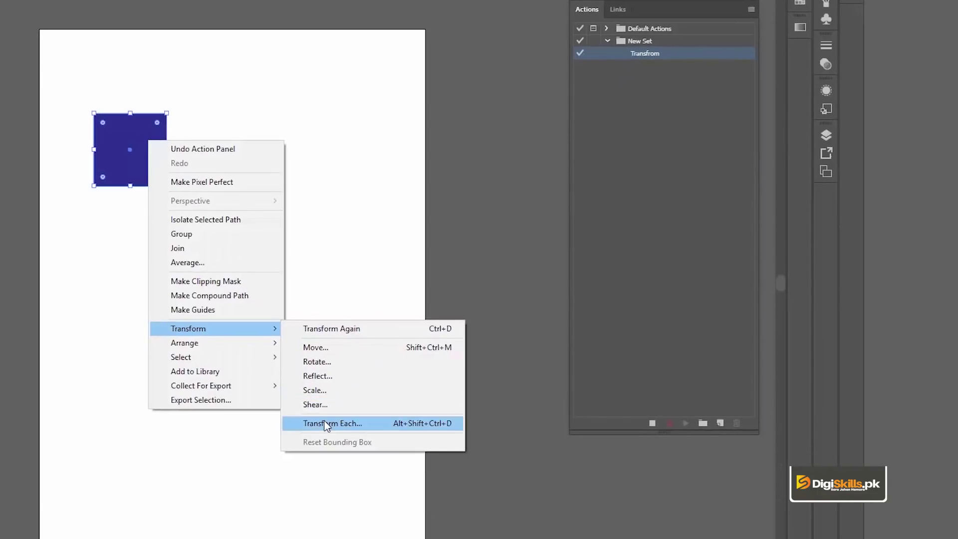
# Step: Choose Transform > Transform Each for the square and move the dialog aside
pyautogui.click(326, 424)
pyautogui.moveTo(526, 33); pyautogui.dragTo(441, 46)
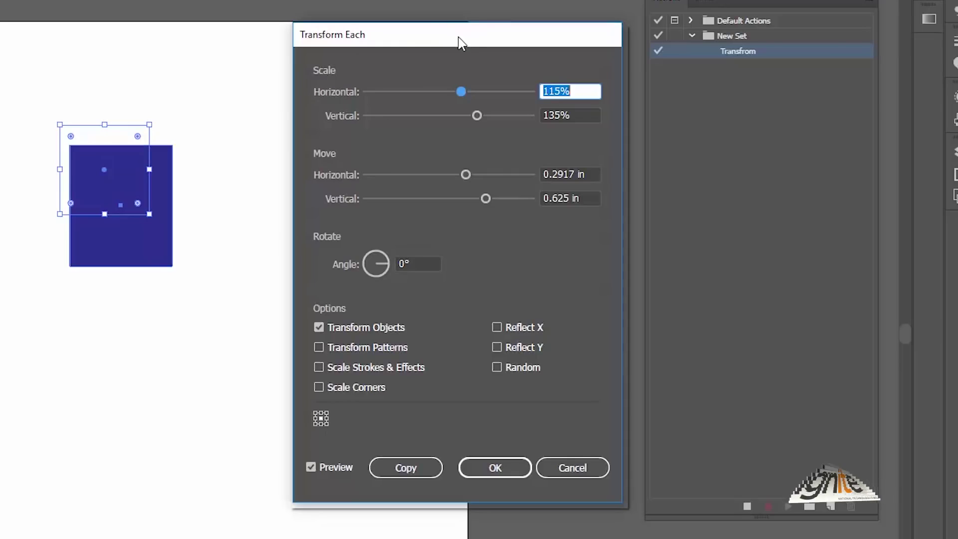
# Step: Adjust Transform Each to 132%/159% scale, 0.9583 in/1.3611 in move, and 49° angle
pyautogui.moveTo(455, 34); pyautogui.dragTo(453, 18)
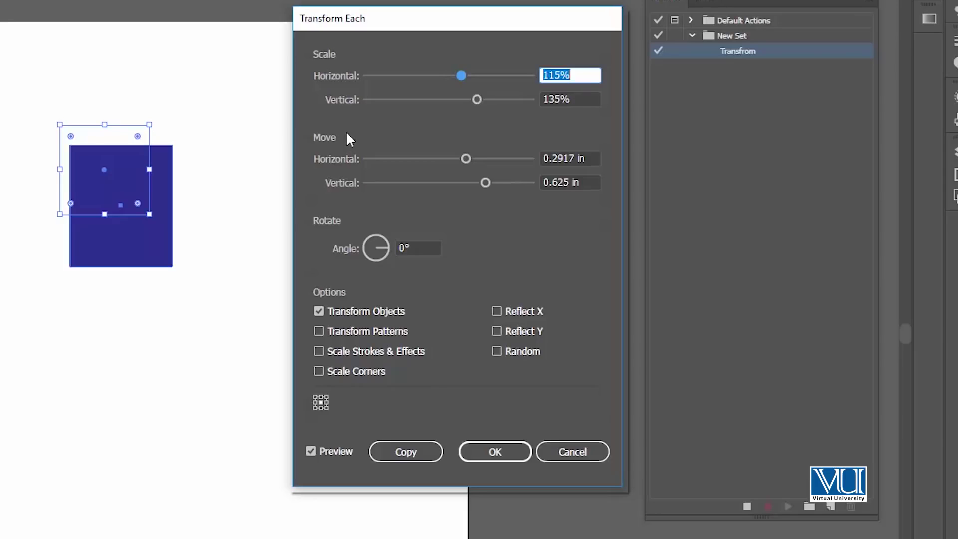
pyautogui.moveTo(397, 24); pyautogui.dragTo(399, 5)
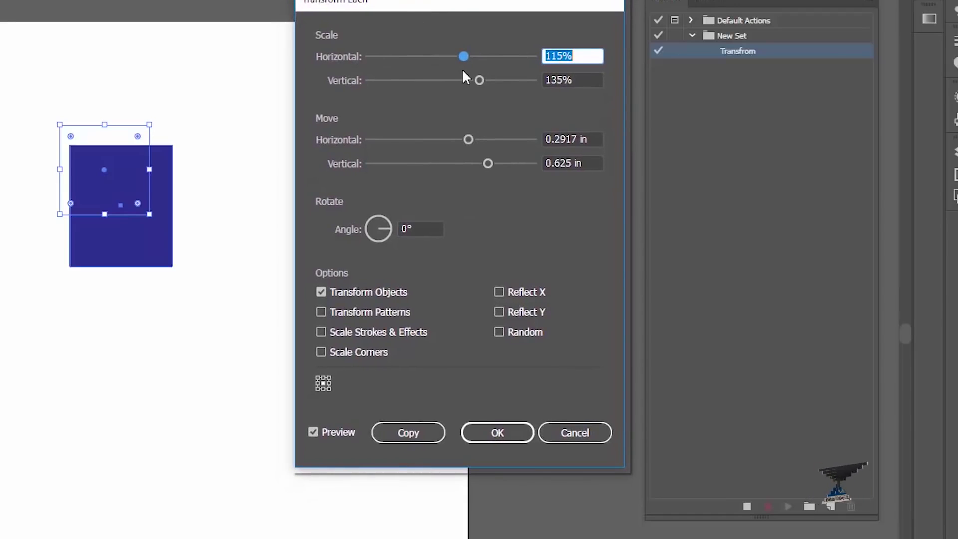
pyautogui.moveTo(479, 80)
pyautogui.mouseDown()
pyautogui.moveTo(498, 81)
pyautogui.moveTo(473, 57)
pyautogui.moveTo(490, 51)
pyautogui.moveTo(433, 44)
pyautogui.moveTo(469, 57)
pyautogui.mouseUp()
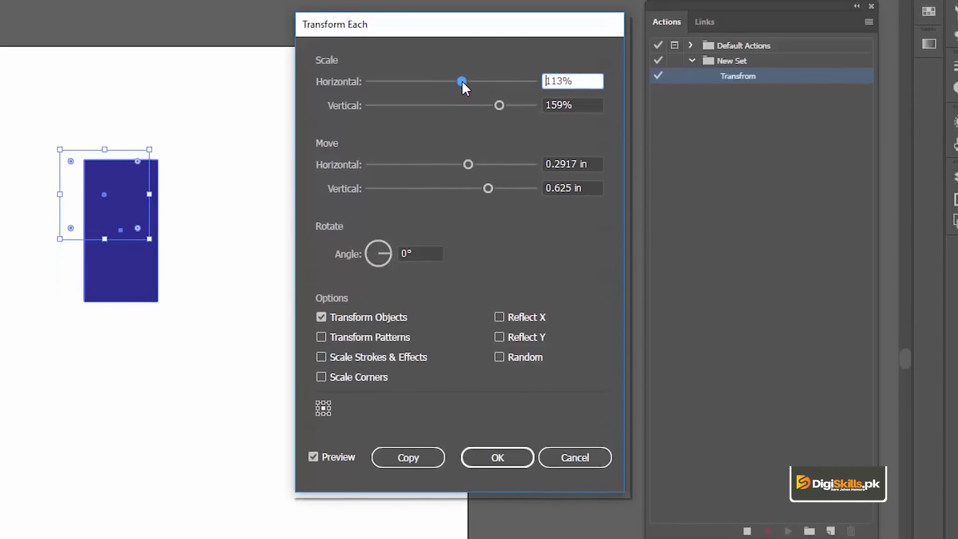
pyautogui.moveTo(468, 96); pyautogui.dragTo(476, 96)
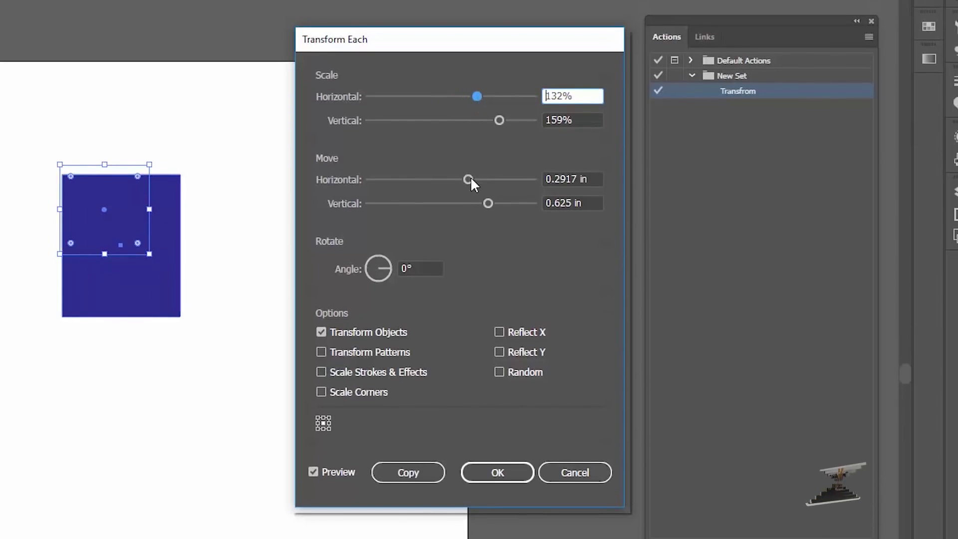
pyautogui.moveTo(470, 179)
pyautogui.mouseDown()
pyautogui.moveTo(507, 180)
pyautogui.moveTo(498, 203)
pyautogui.moveTo(531, 204)
pyautogui.mouseUp()
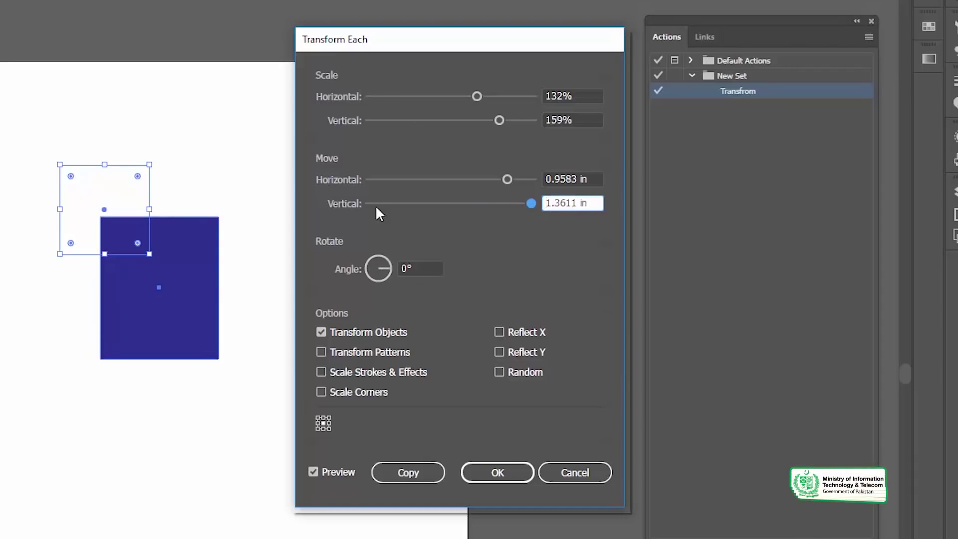
pyautogui.click(389, 265)
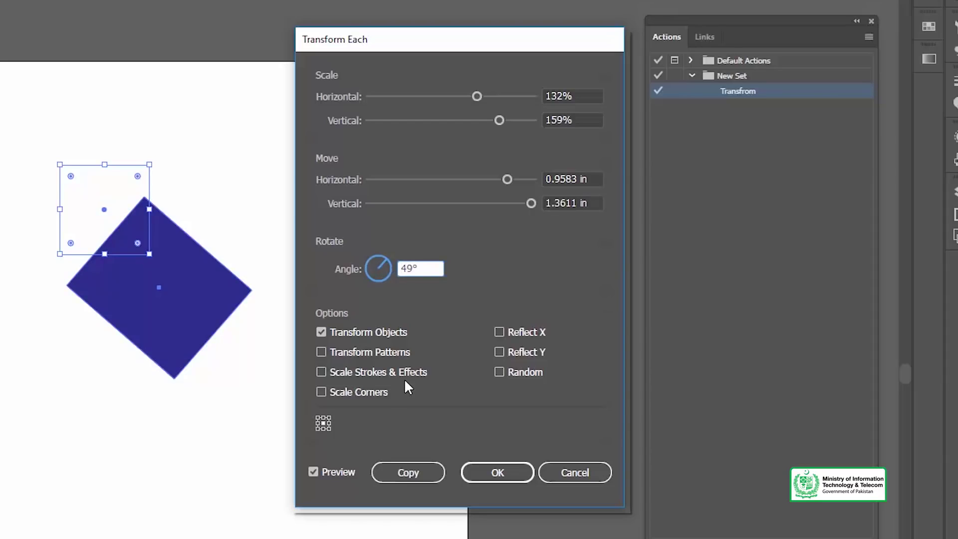
# Step: Apply the Transform Each as a rotated copy, then stop recording and collapse the Transfrom action
pyautogui.click(405, 474)
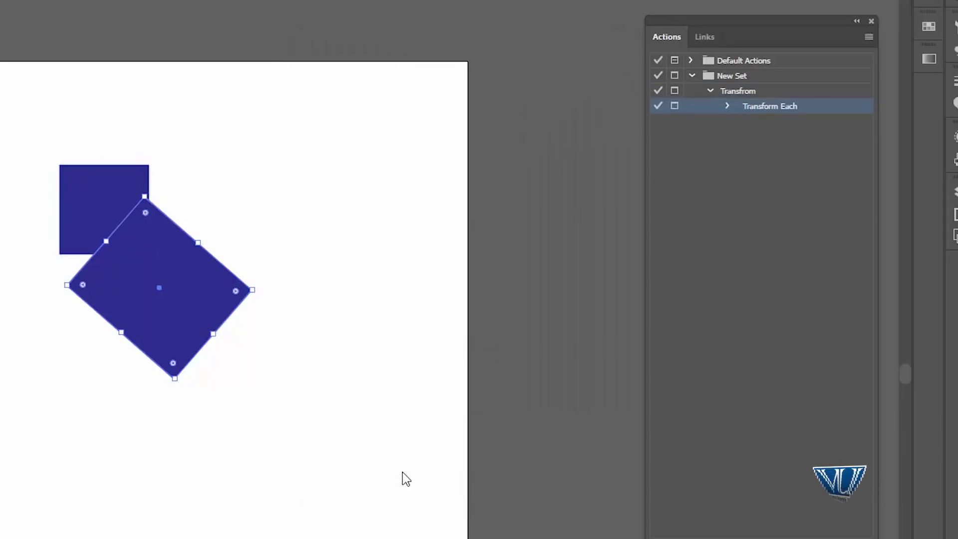
pyautogui.click(728, 106)
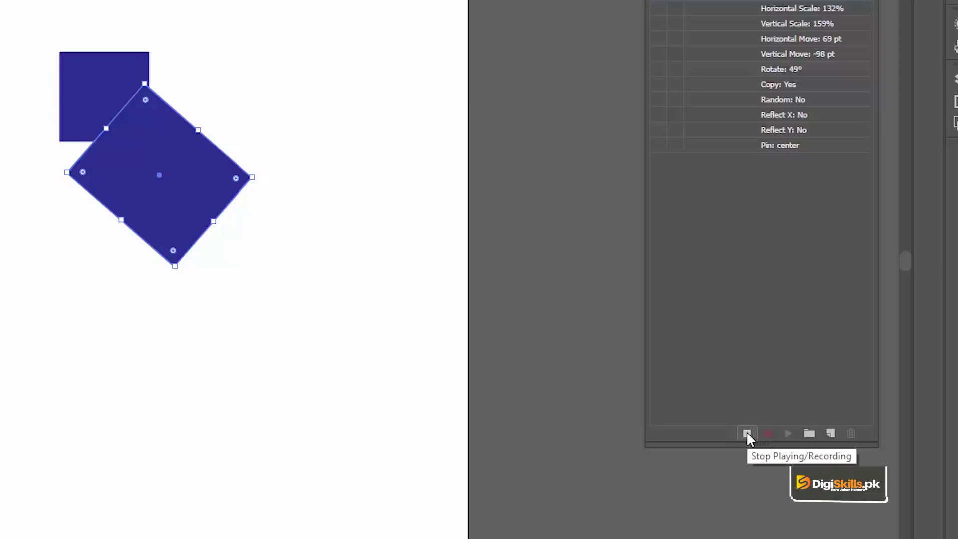
pyautogui.click(748, 434)
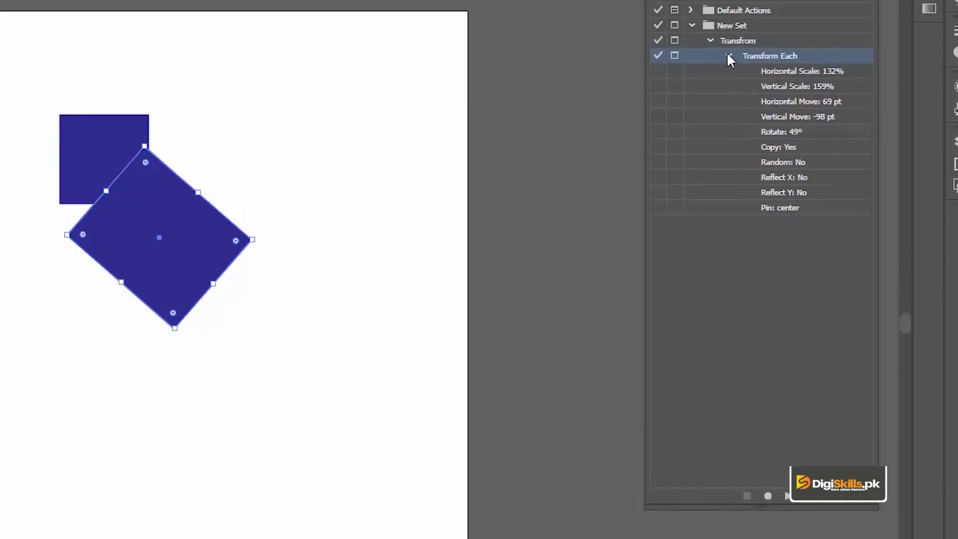
pyautogui.click(727, 149)
pyautogui.click(711, 134)
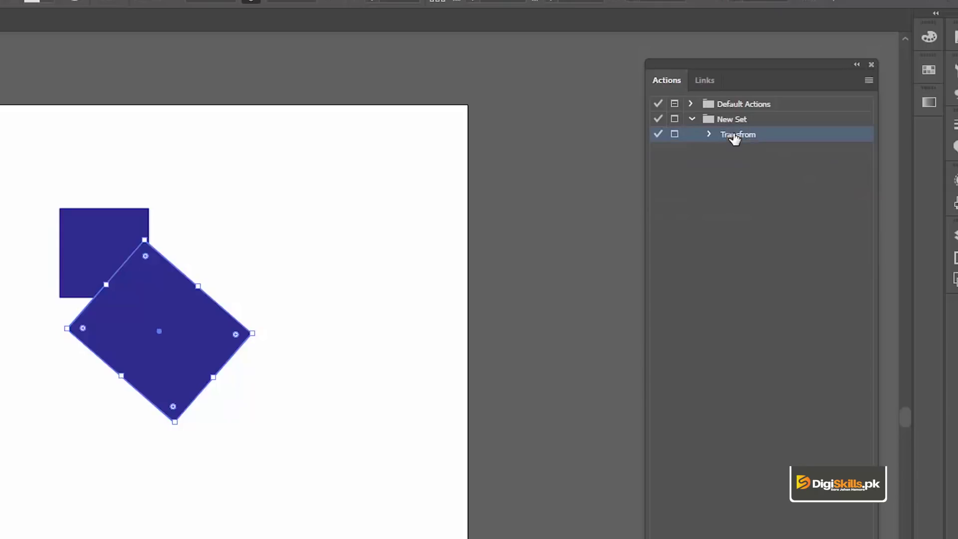
# Step: Select both the square and the rotated rectangle and delete them
pyautogui.click(151, 192)
pyautogui.hotkey('ctrl', 'a')
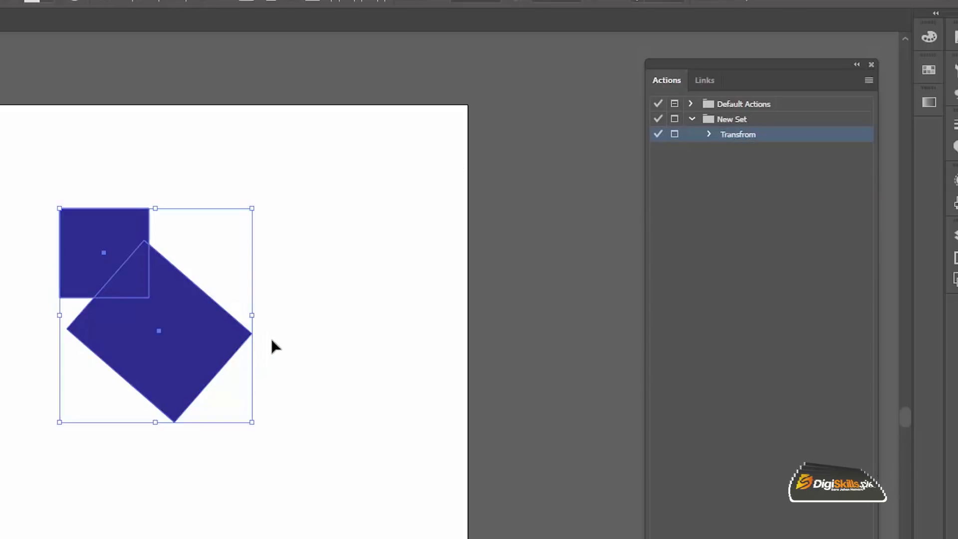
pyautogui.press('Delete')
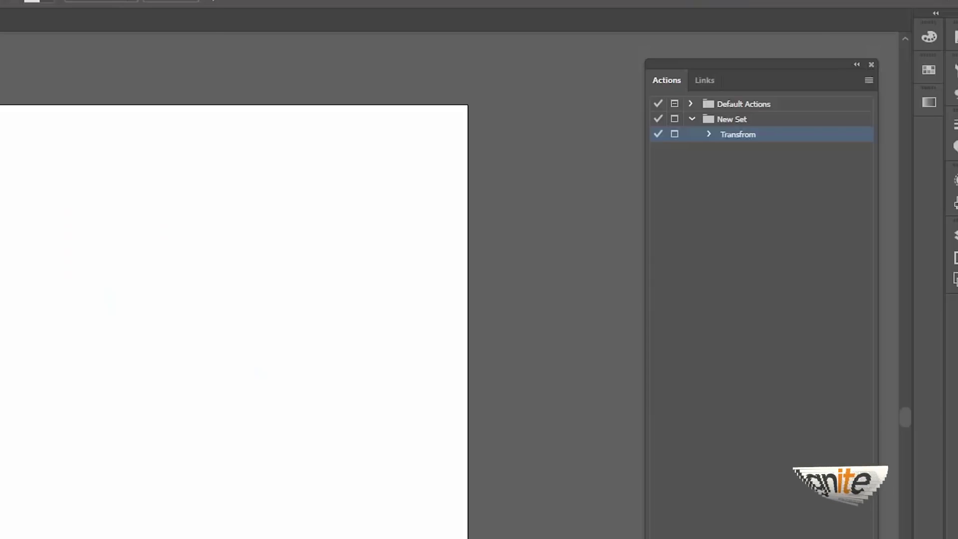
# Step: Draw a small blue hexagon with the Polygon tool, position it, and play the Transform action on it
pyautogui.moveTo(339, 186); pyautogui.dragTo(368, 210)
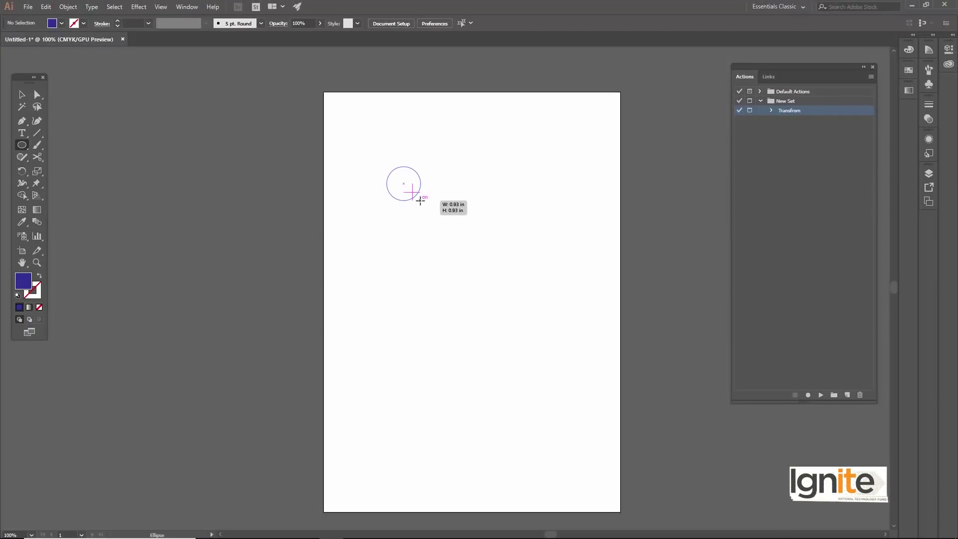
pyautogui.press('Delete')
pyautogui.moveTo(24, 149); pyautogui.dragTo(63, 182)
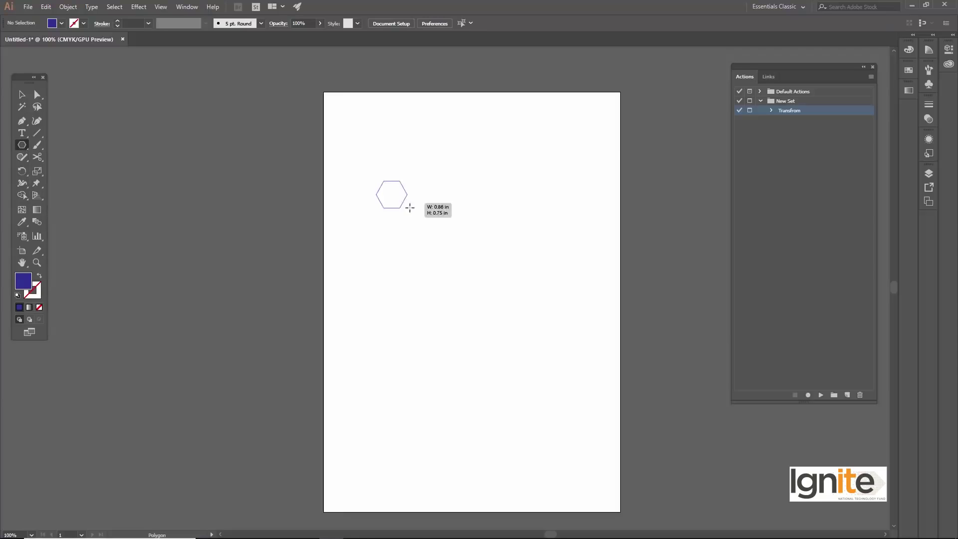
pyautogui.moveTo(410, 208); pyautogui.dragTo(423, 222)
pyautogui.press('v')
pyautogui.moveTo(392, 184); pyautogui.dragTo(398, 184)
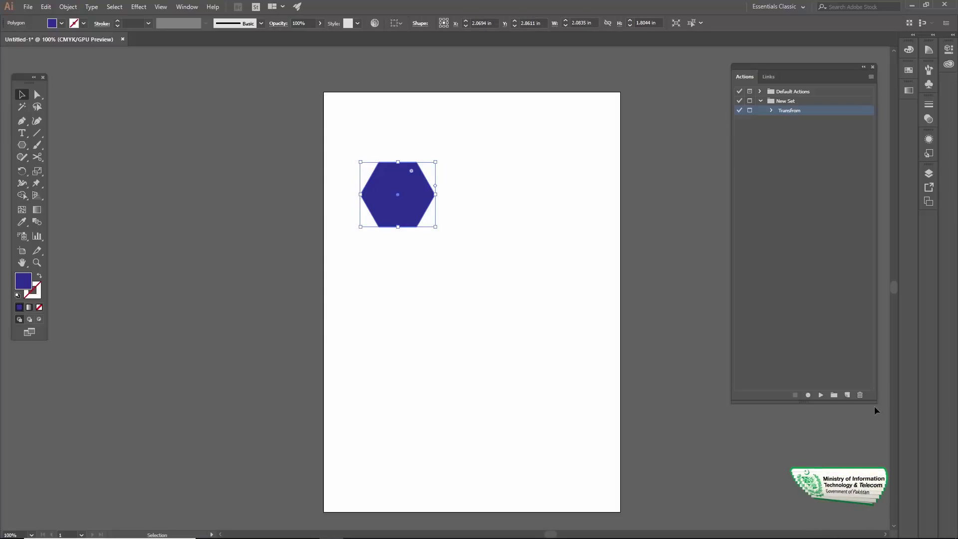
pyautogui.click(820, 394)
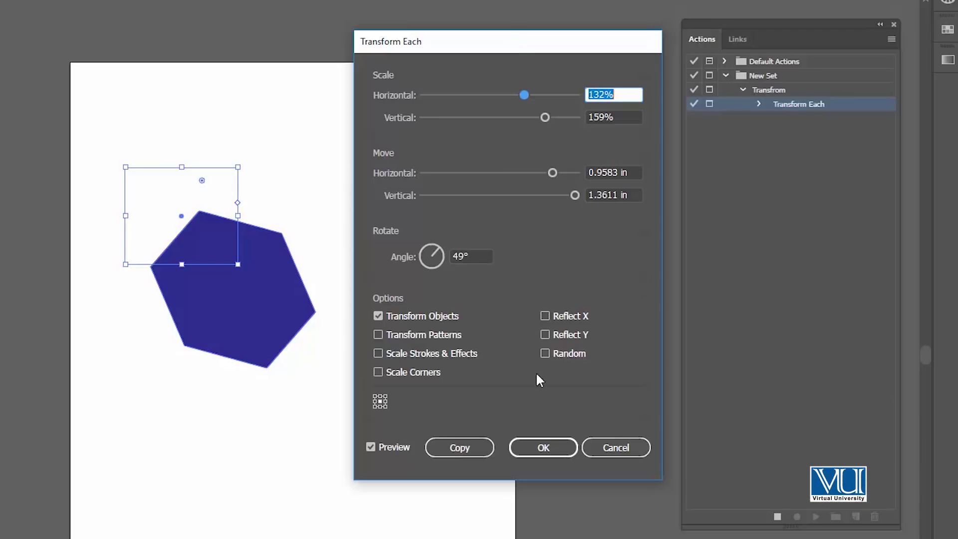
# Step: Cancel Transform Each and inspect the recorded step's parameters, including Horizontal Scale 132%
pyautogui.click(598, 450)
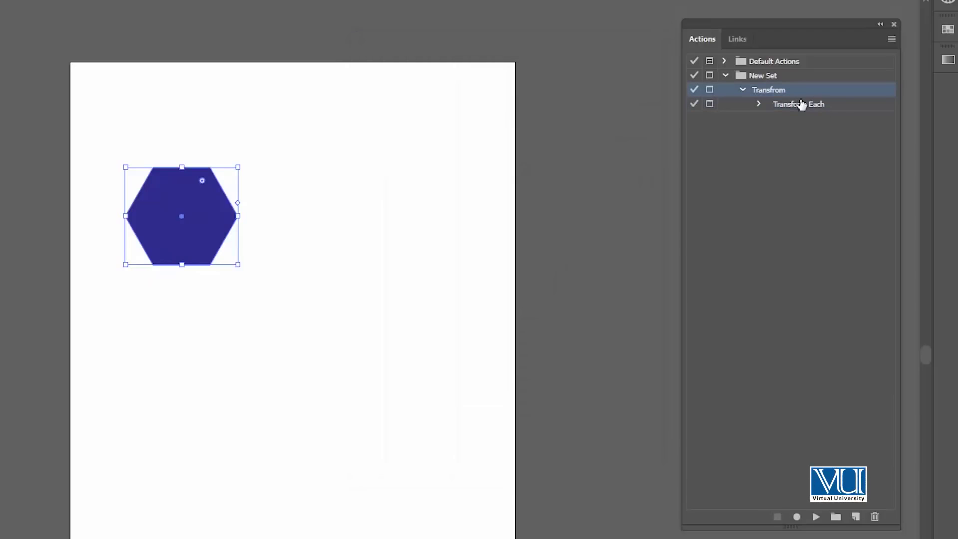
pyautogui.click(758, 103)
pyautogui.click(804, 120)
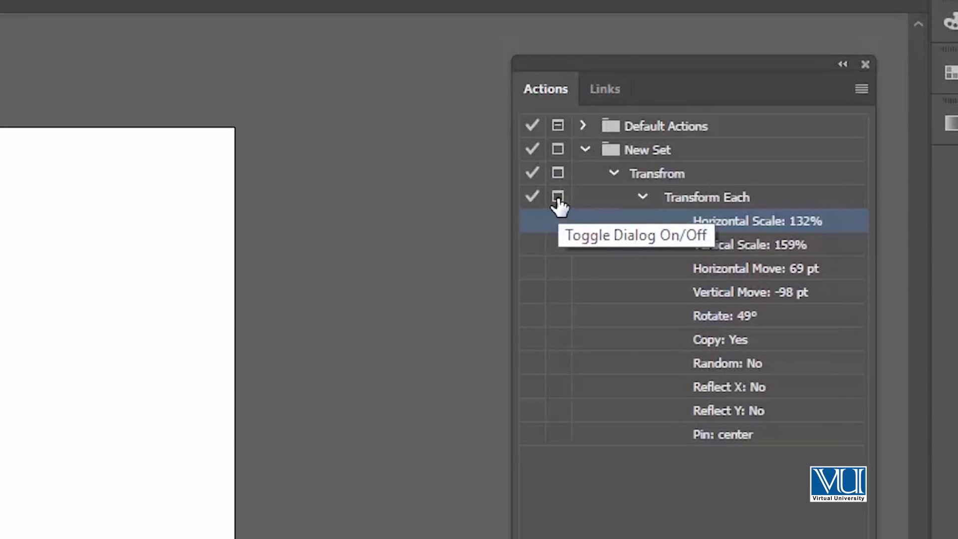
pyautogui.click(558, 197)
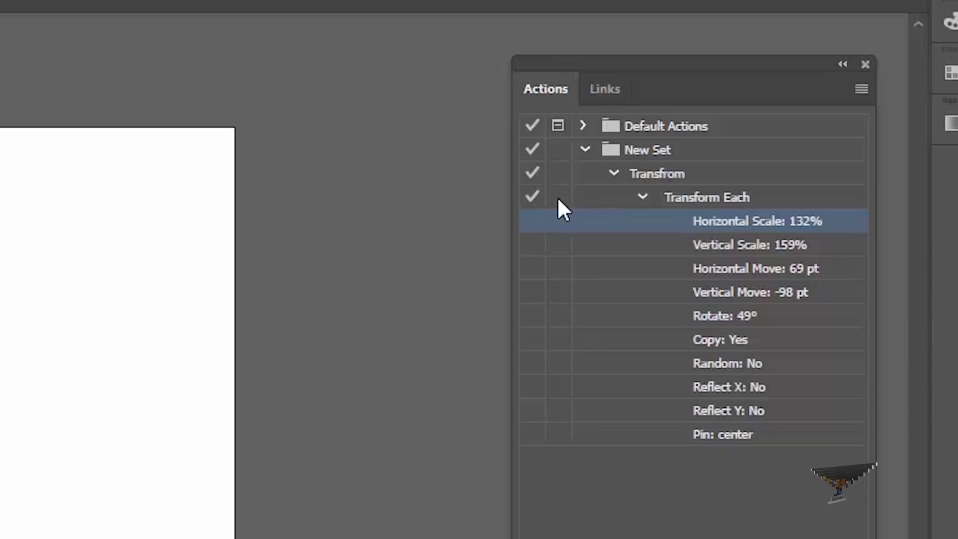
pyautogui.click(643, 197)
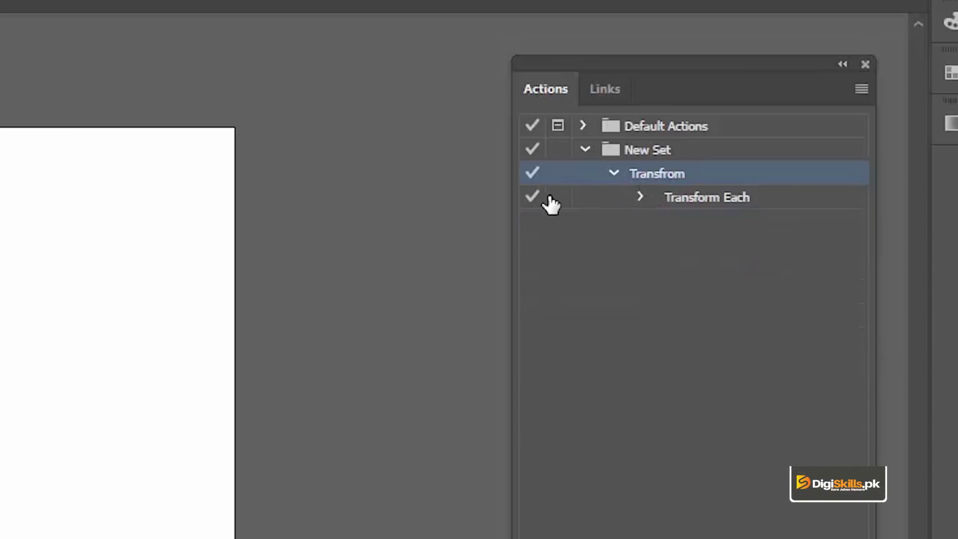
# Step: Toggle the step's dialog pause off and on, leaving it set to stop at the dialog
pyautogui.click(559, 199)
pyautogui.click(559, 199)
pyautogui.click(640, 197)
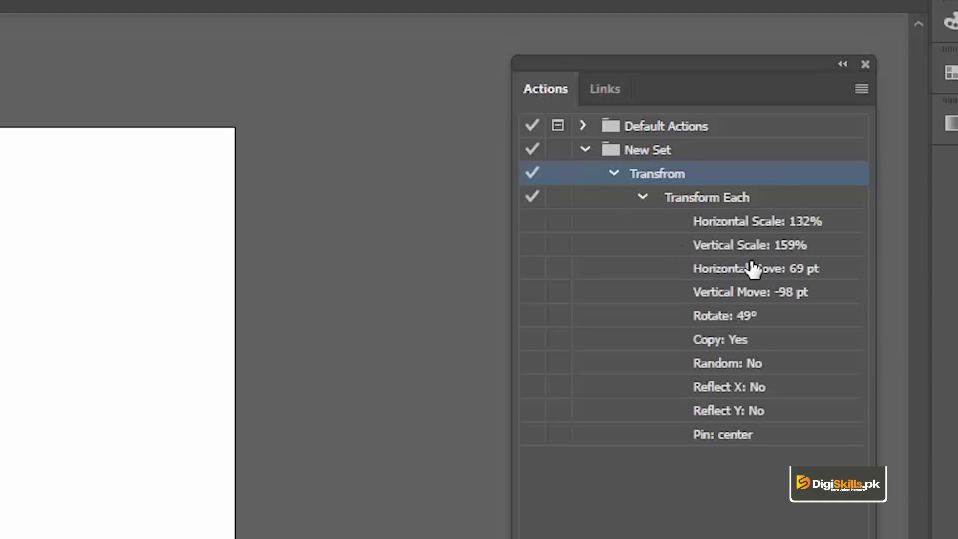
pyautogui.click(641, 197)
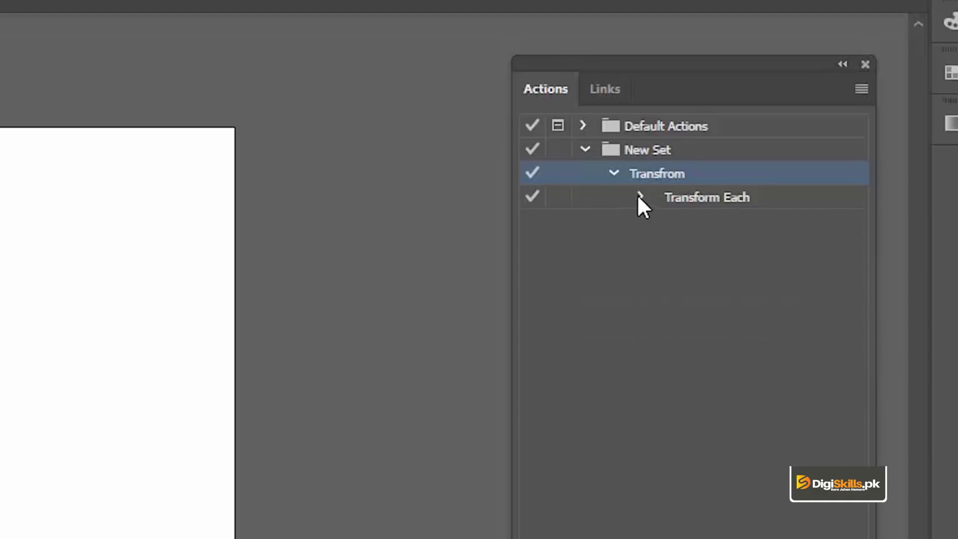
pyautogui.click(561, 200)
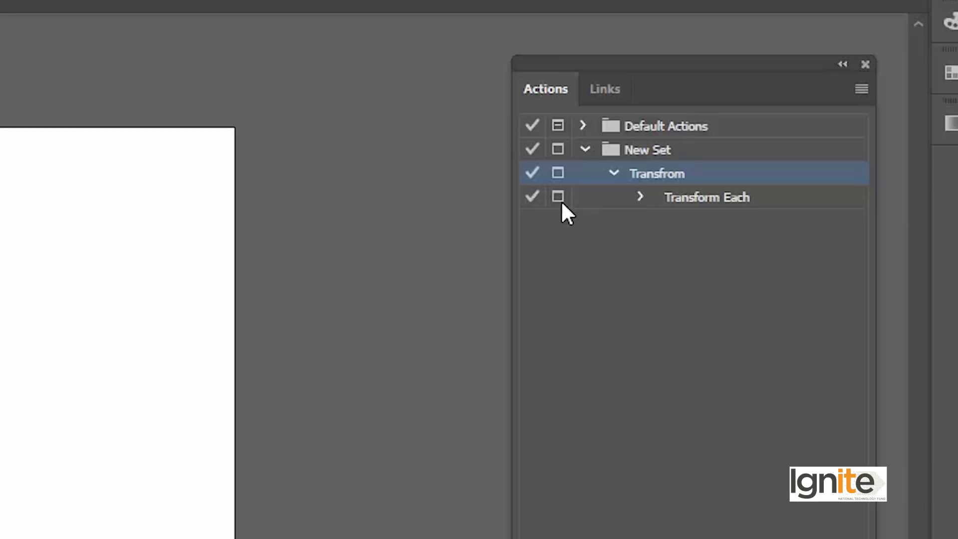
pyautogui.click(643, 197)
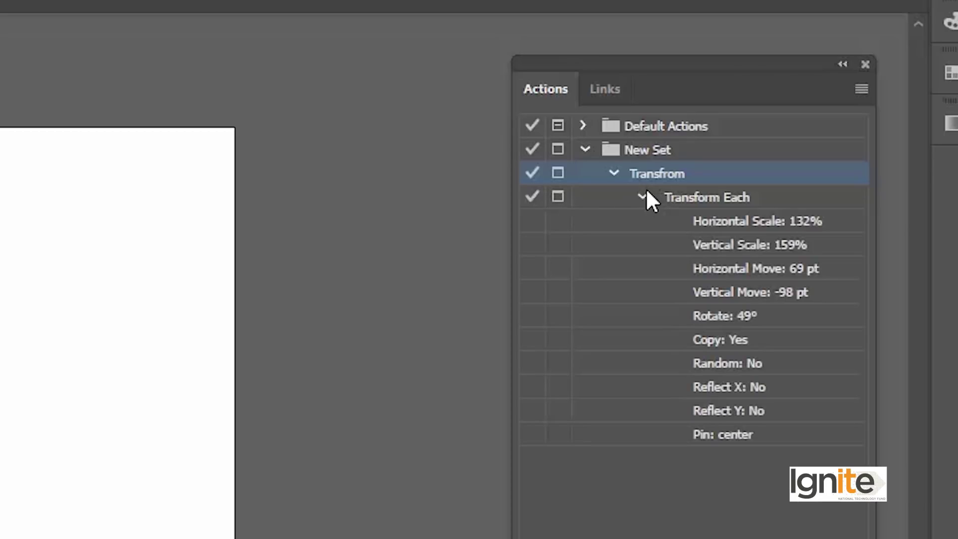
pyautogui.click(645, 196)
pyautogui.click(680, 199)
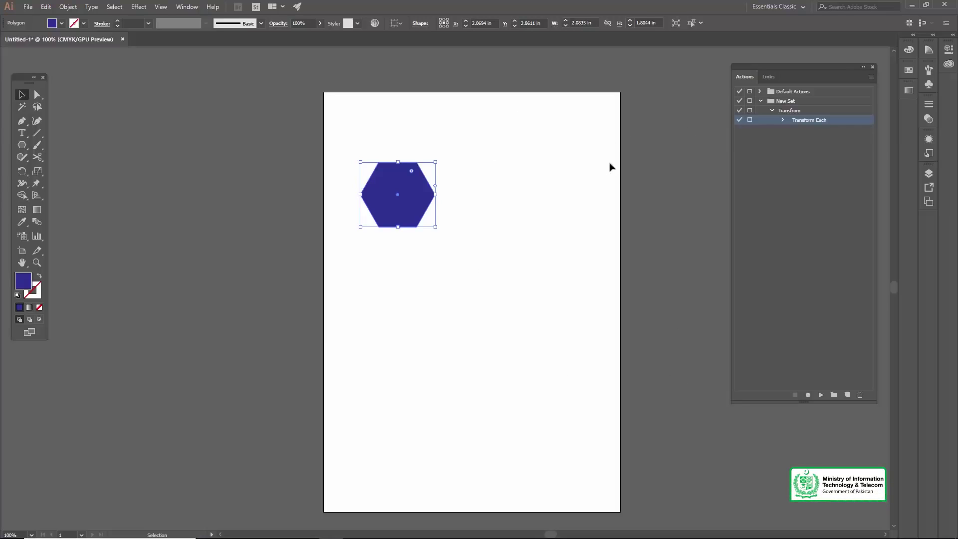
# Step: Turn off the Transform action's dialog pause and play it, making a rotated, enlarged hexagon copy
pyautogui.click(750, 119)
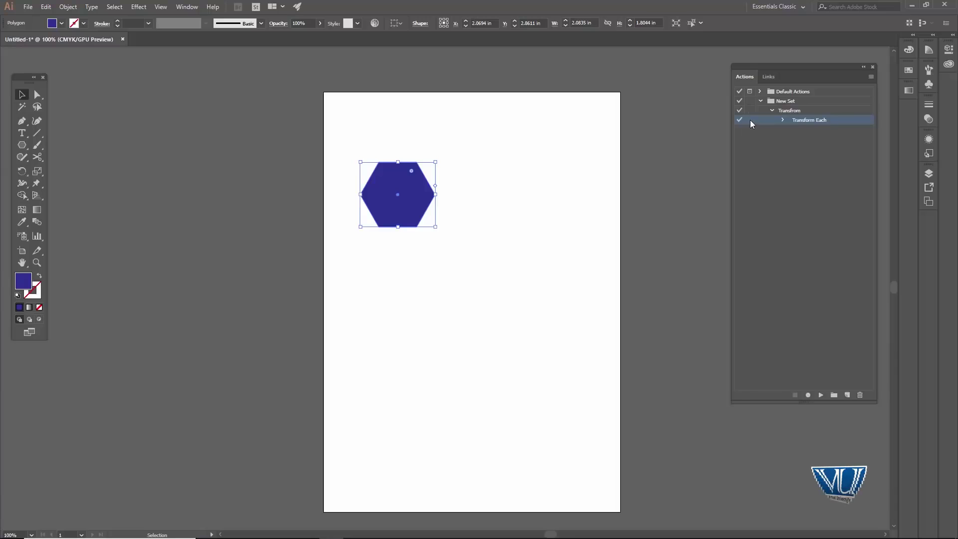
pyautogui.click(772, 110)
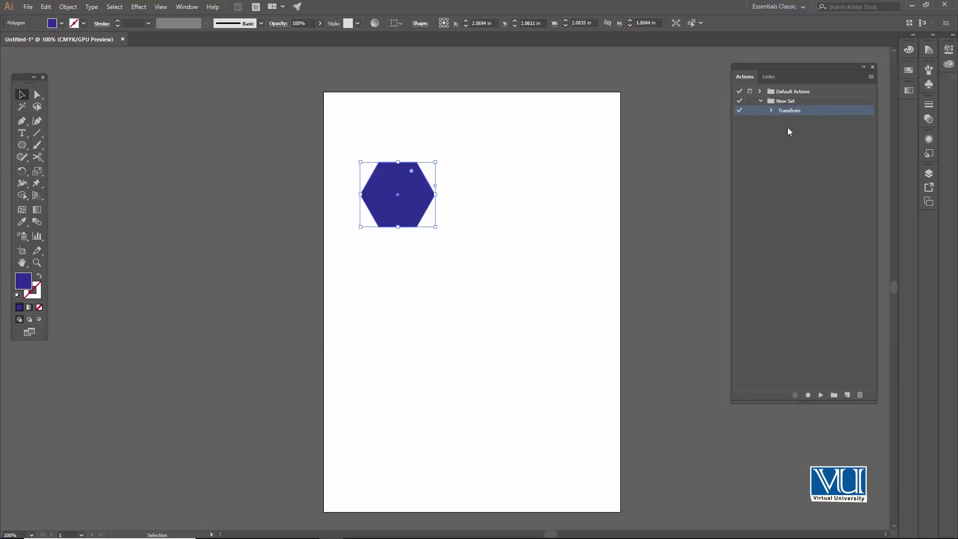
pyautogui.click(822, 395)
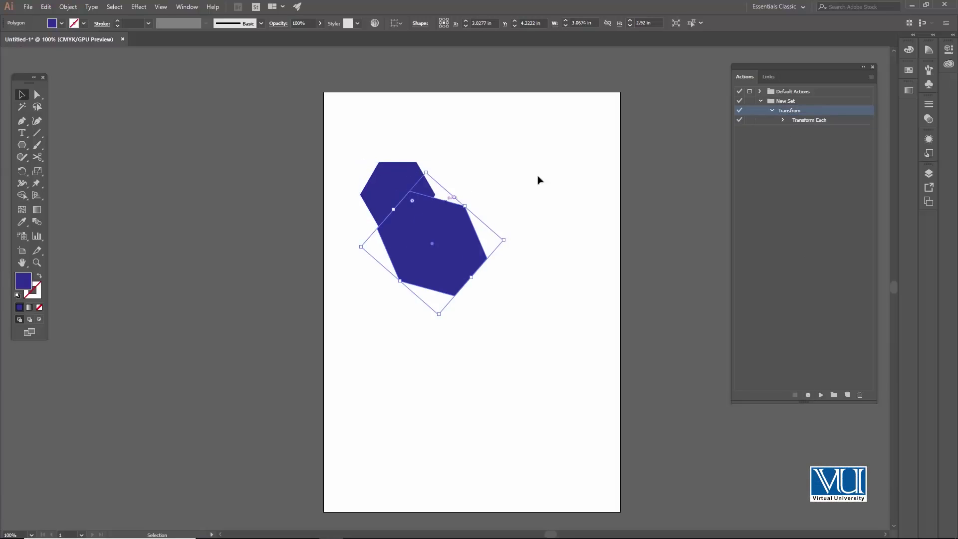
# Step: Select both hexagons and delete them to empty the artboard
pyautogui.click(487, 172)
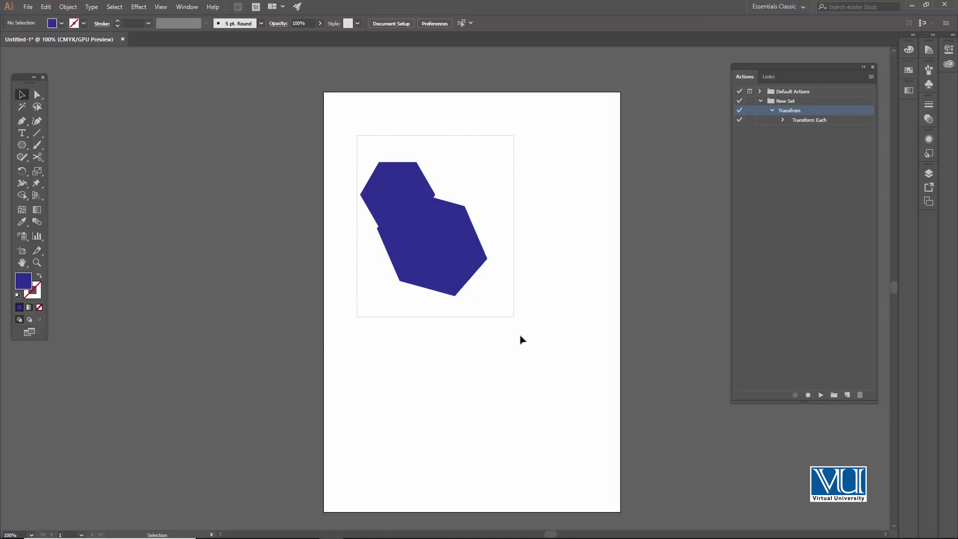
pyautogui.hotkey('ctrl', 'a')
pyautogui.press('Delete')
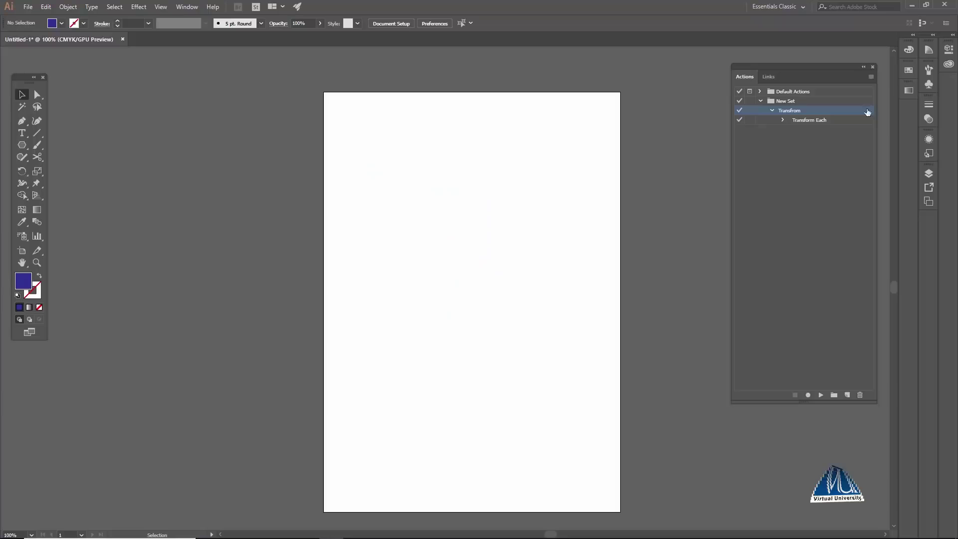
pyautogui.click(871, 77)
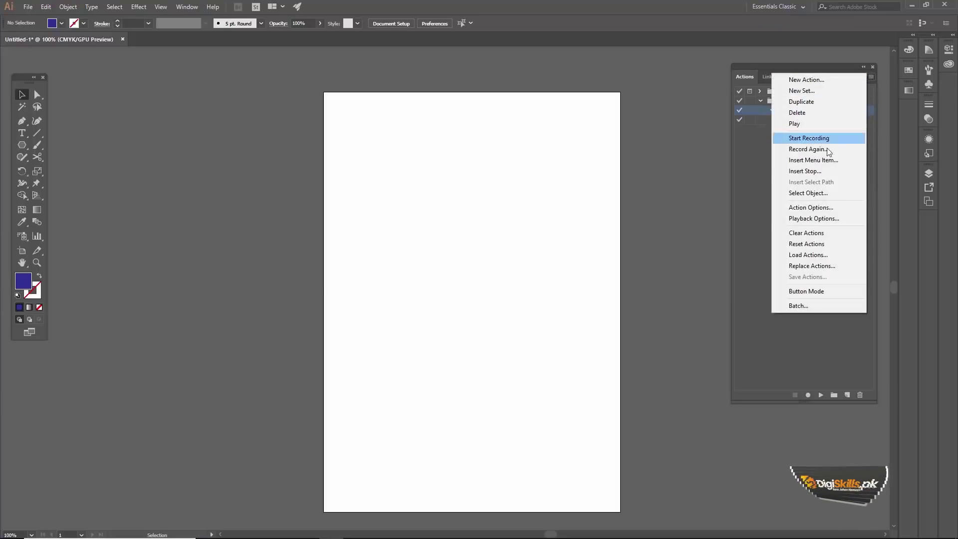
pyautogui.click(825, 218)
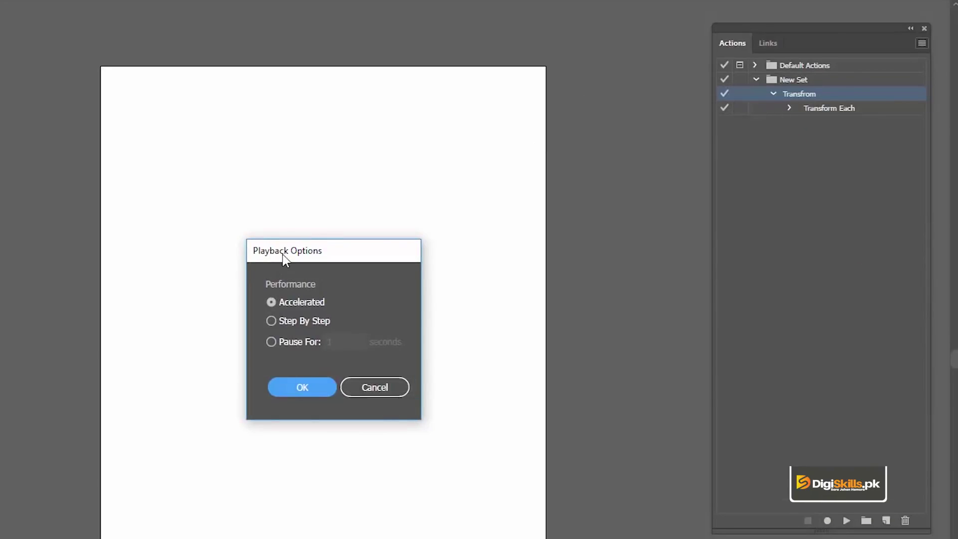
pyautogui.moveTo(282, 254); pyautogui.dragTo(554, 70)
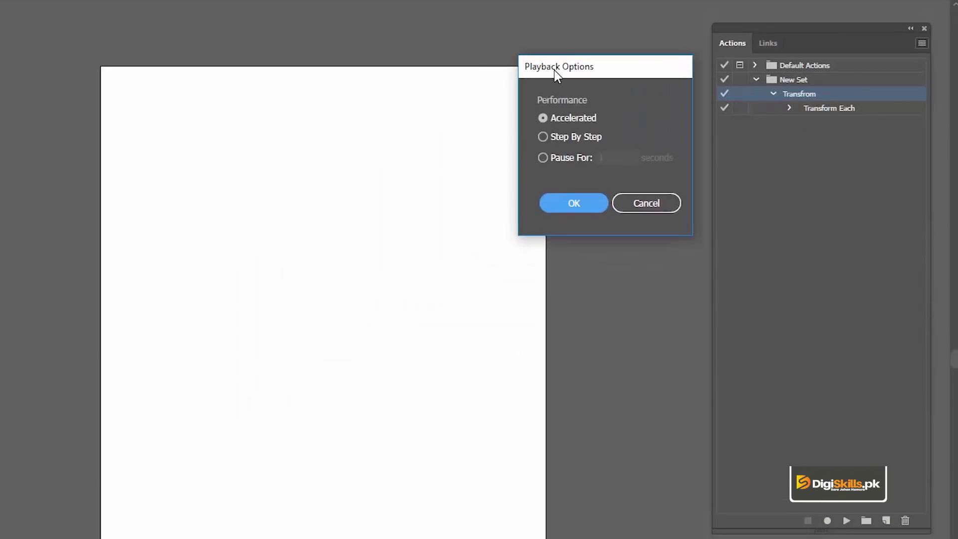
pyautogui.click(544, 136)
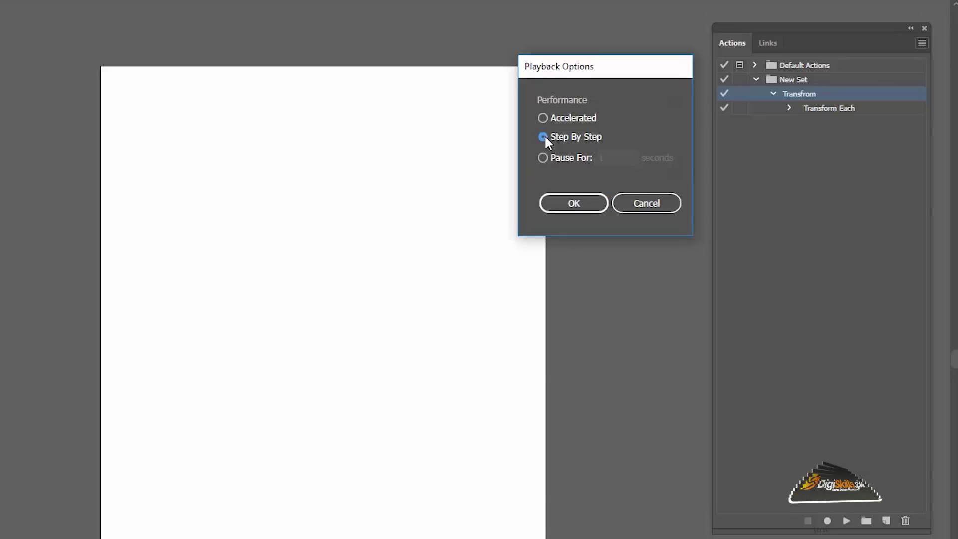
pyautogui.click(543, 158)
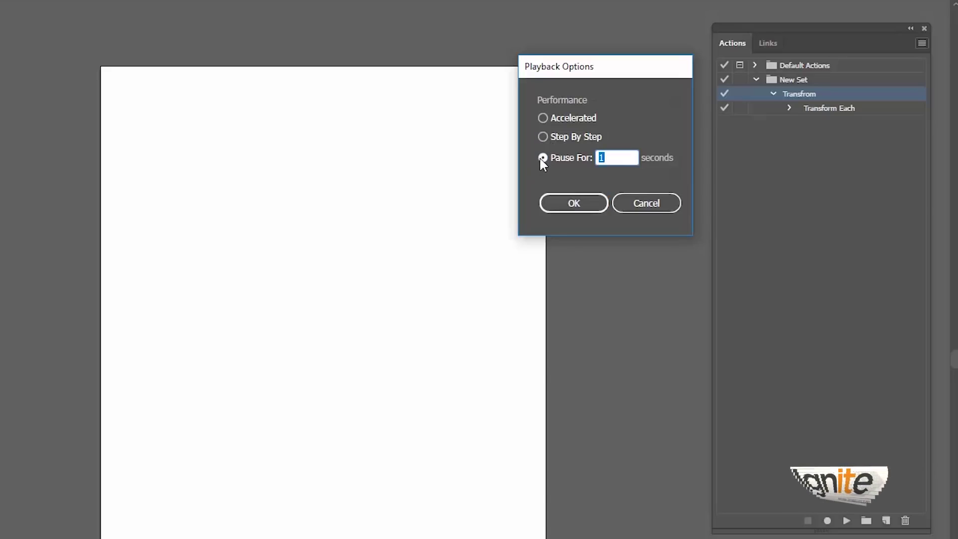
pyautogui.click(641, 207)
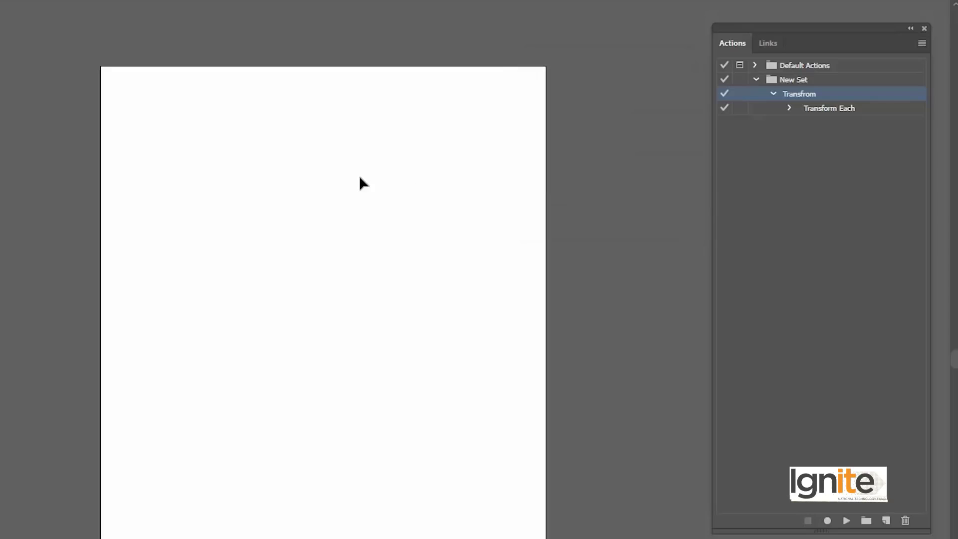